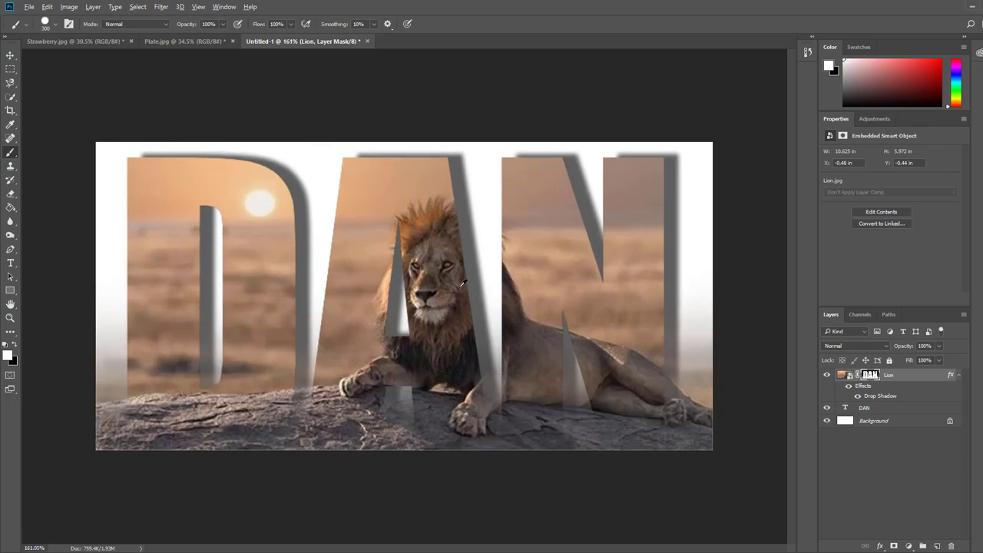
# Step: Select the halved front strawberry in Strawberry.jpg by tracing its outline with the Magnetic Lasso
pyautogui.scroll(-2, 404, 295)
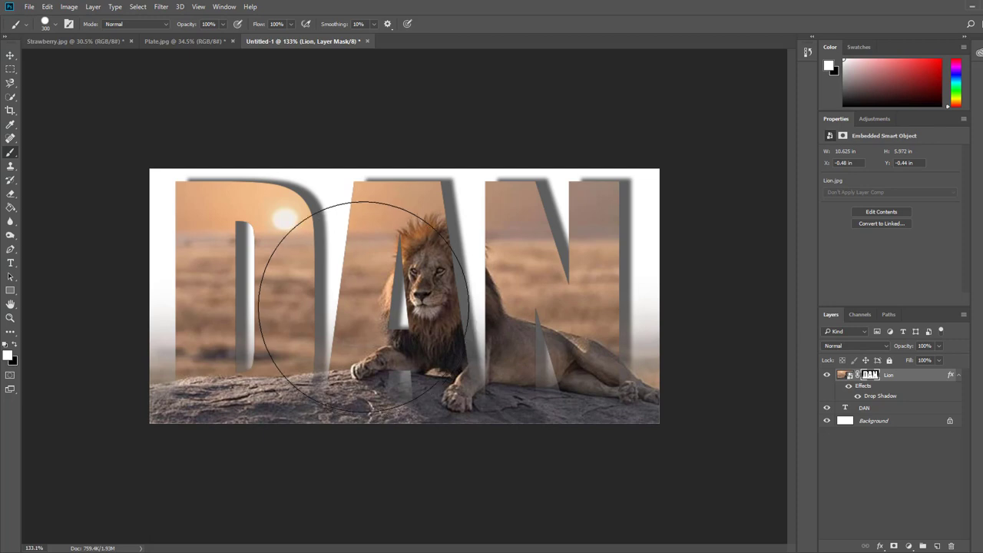
pyautogui.click(169, 40)
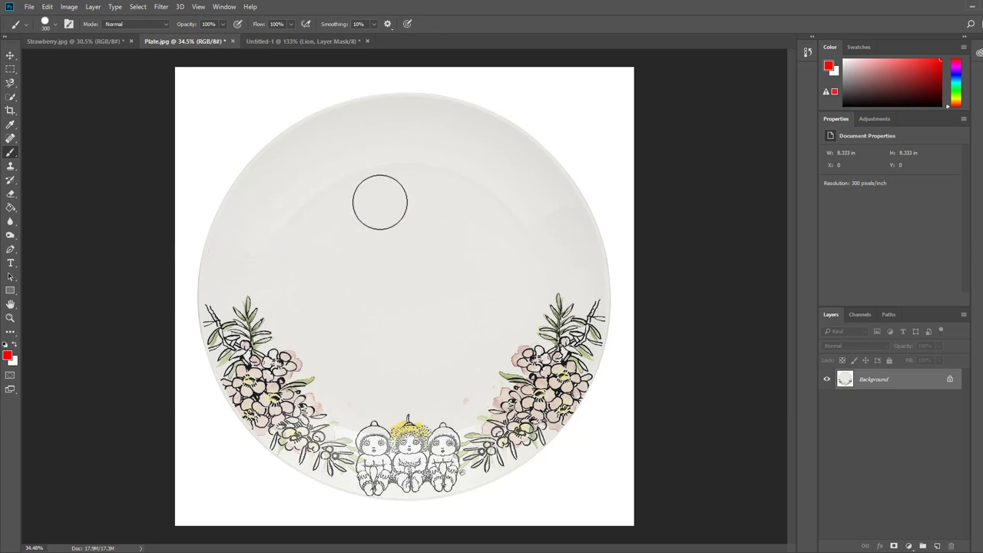
pyautogui.click(63, 40)
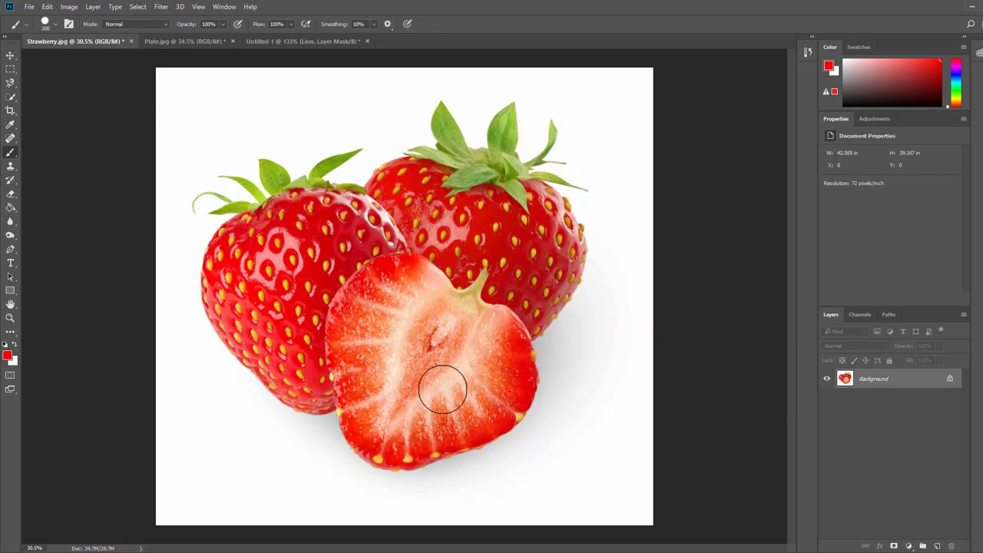
pyautogui.click(19, 86)
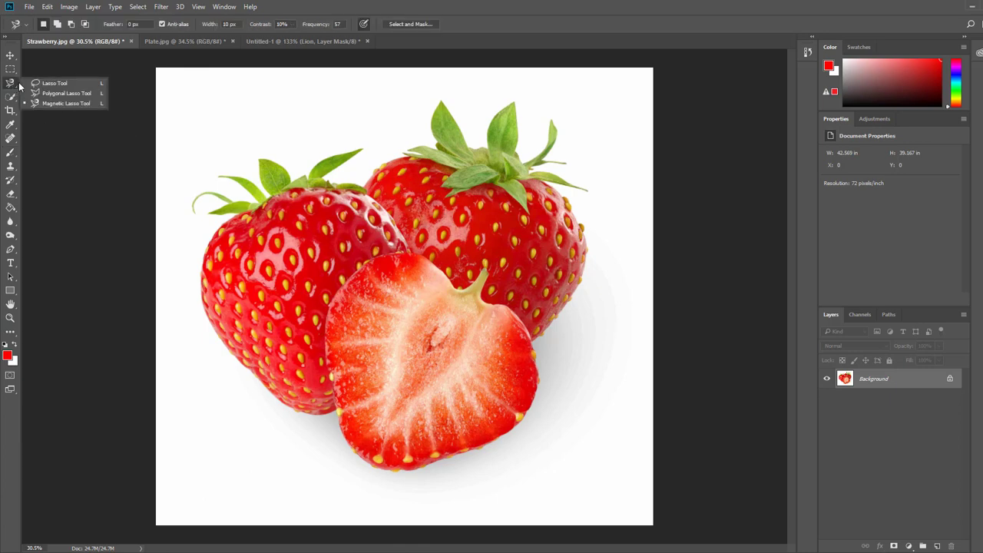
pyautogui.click(63, 104)
pyautogui.click(438, 463)
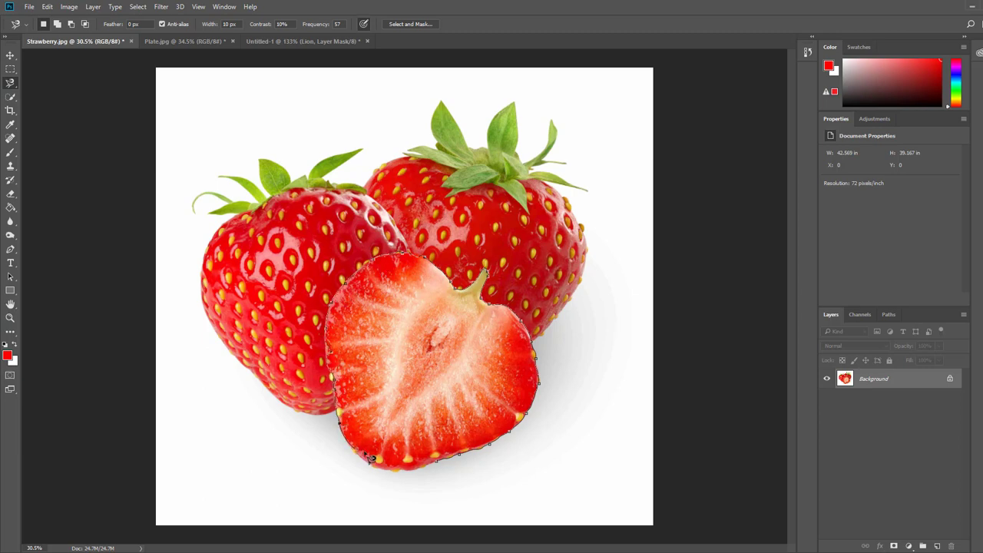
pyautogui.click(443, 467)
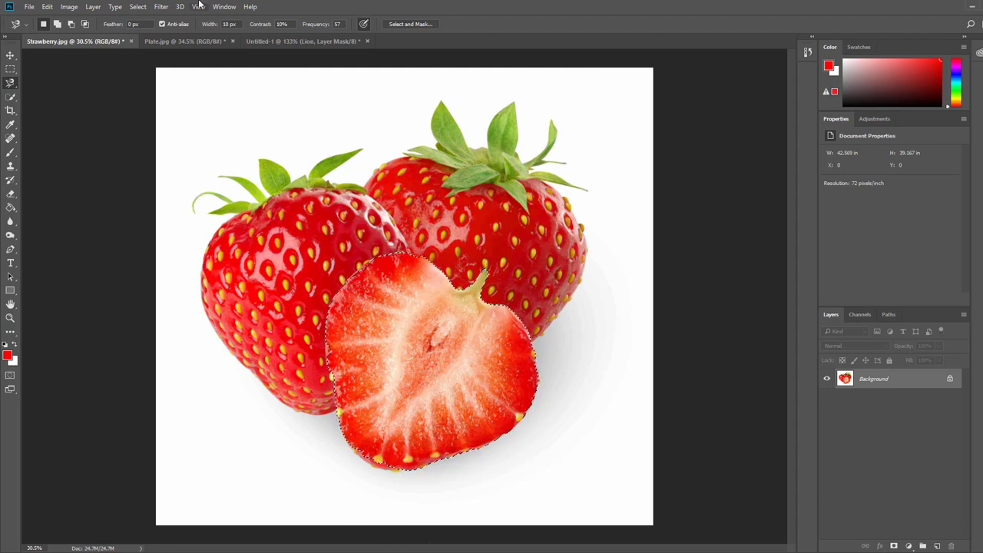
# Step: Paste the cut-out strawberry into Plate.jpg, scale it to about 46.66% and place it just above the left figure
pyautogui.click(181, 41)
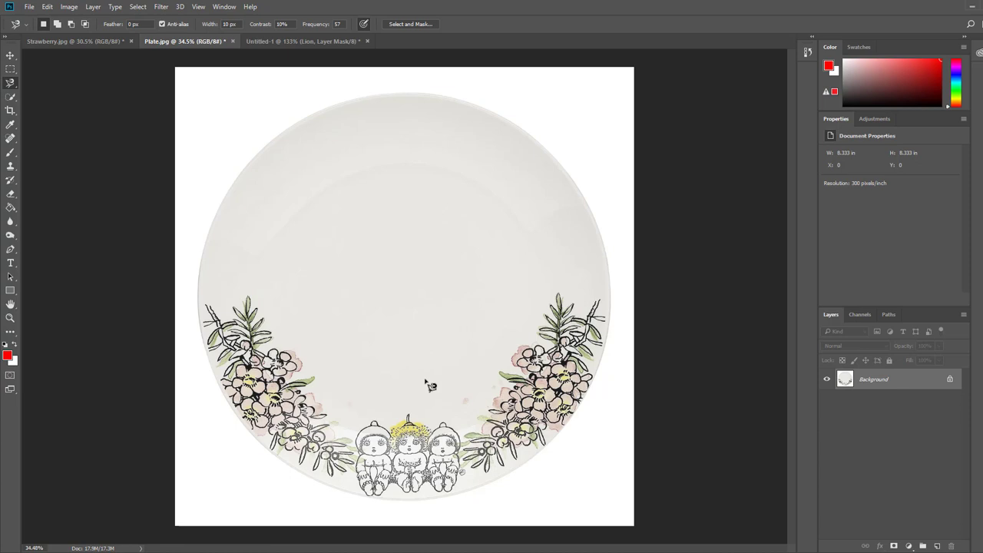
pyautogui.hotkey('ctrl', 'v')
pyautogui.press('v')
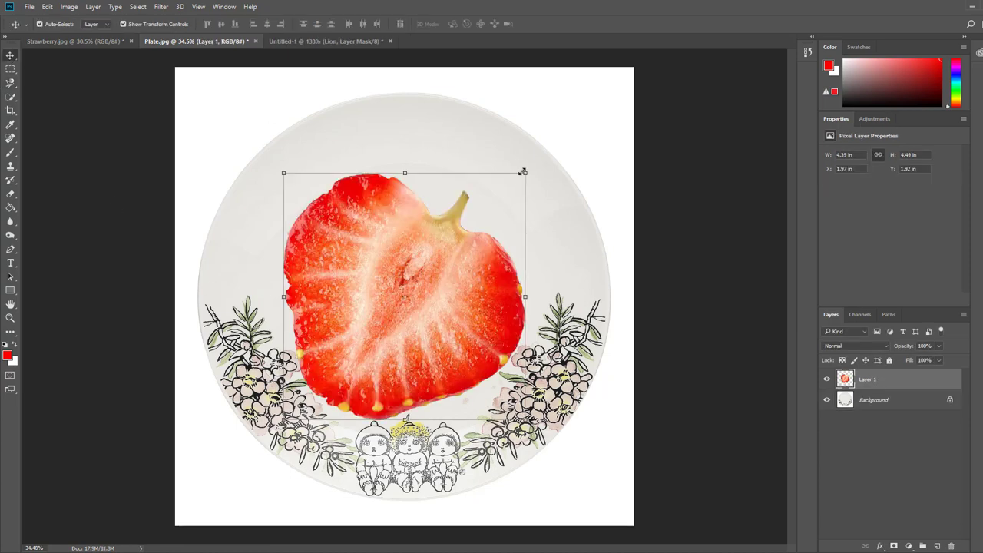
pyautogui.moveTo(525, 172); pyautogui.dragTo(402, 300)
pyautogui.moveTo(357, 382); pyautogui.dragTo(383, 363)
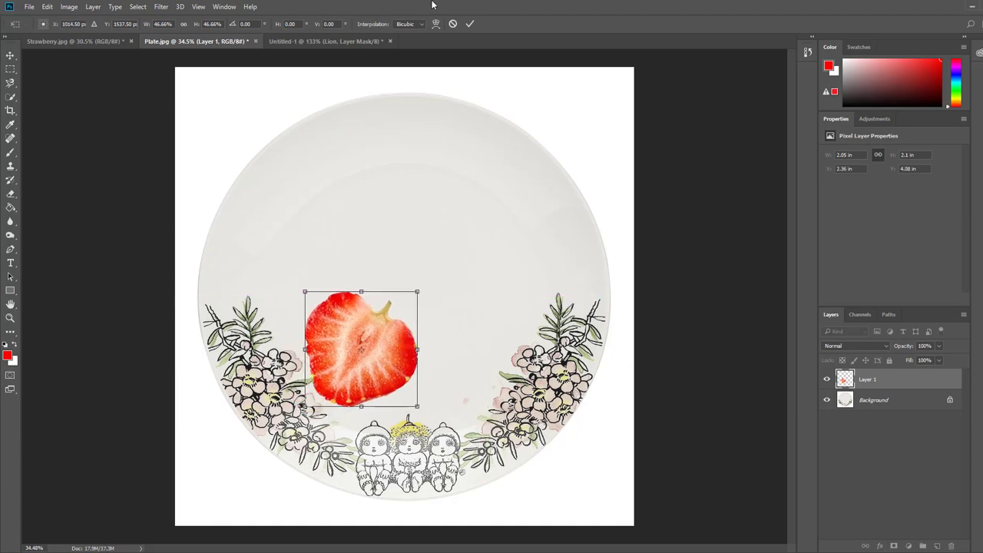
pyautogui.click(469, 25)
# Step: Inspect the pasted strawberry's rough edges up close, and delete its layer from Plate.jpg
pyautogui.scroll(10, 315, 382)
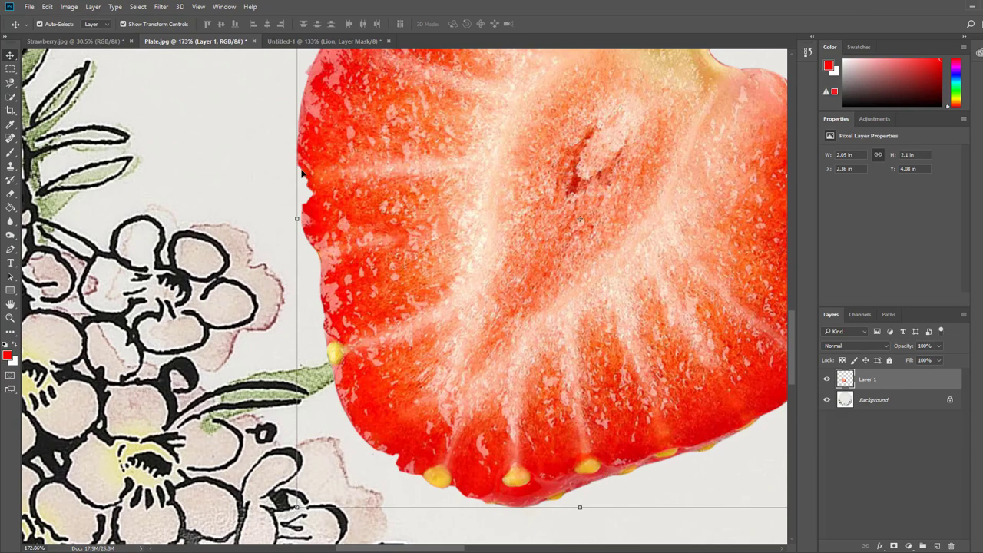
pyautogui.scroll(-6, 465, 267)
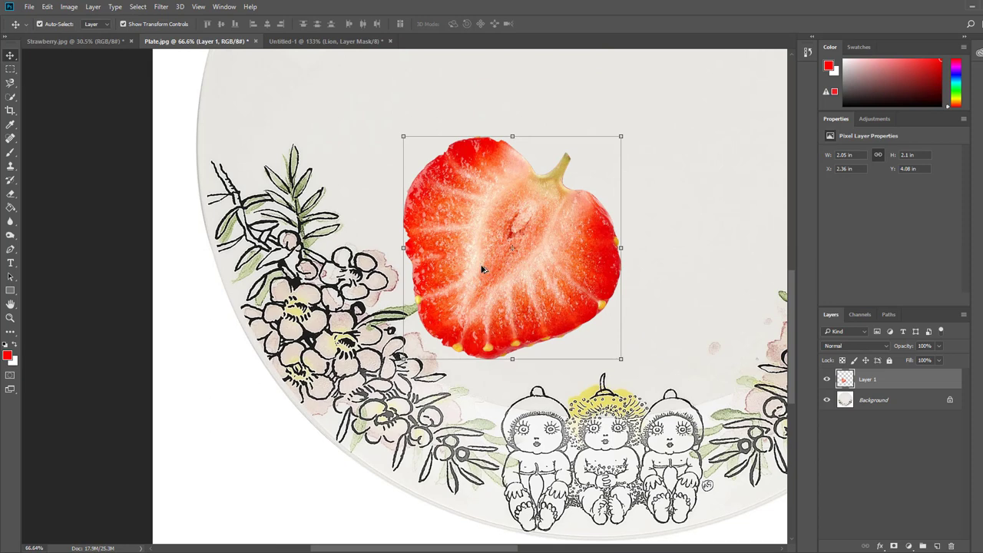
pyautogui.scroll(-2, 483, 268)
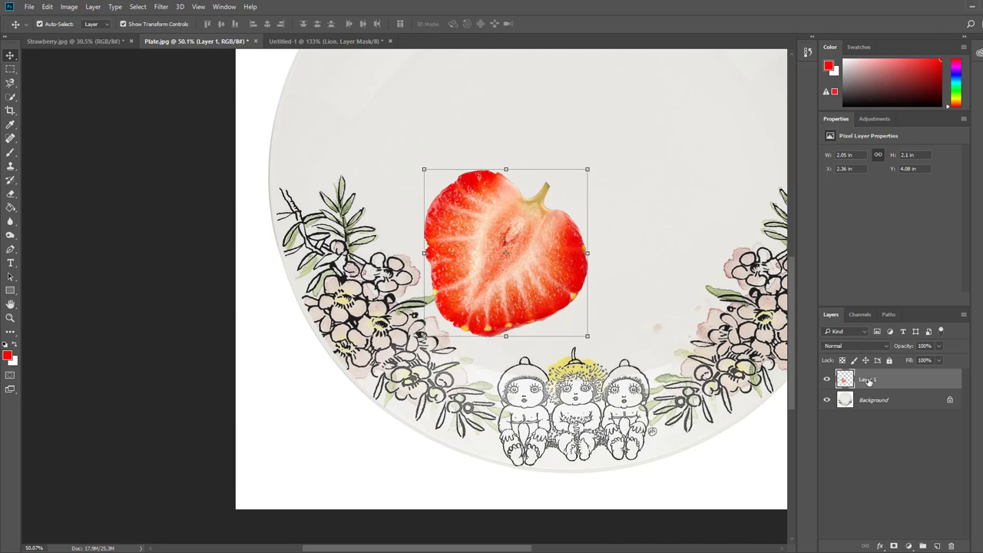
pyautogui.moveTo(867, 382); pyautogui.dragTo(951, 545)
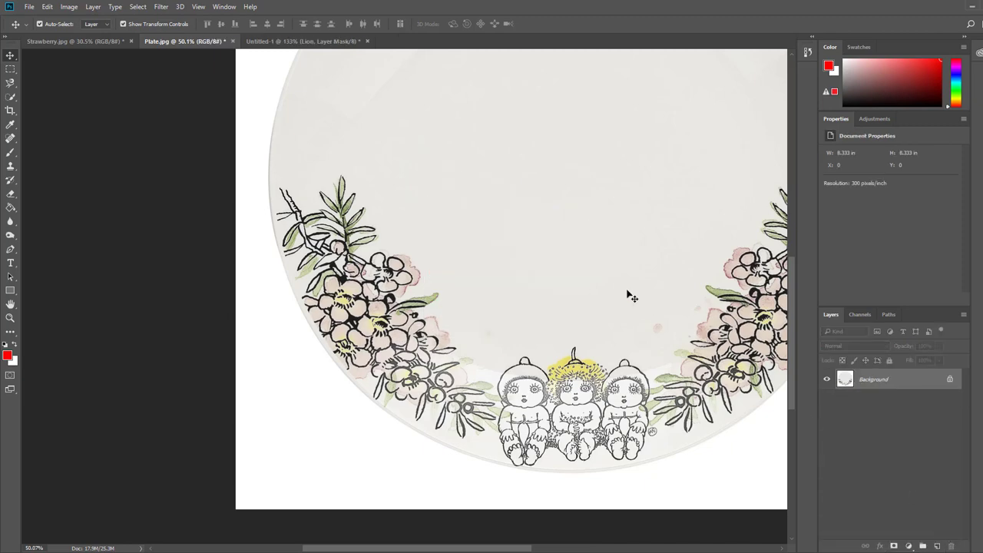
pyautogui.hotkey('ctrl', '0')
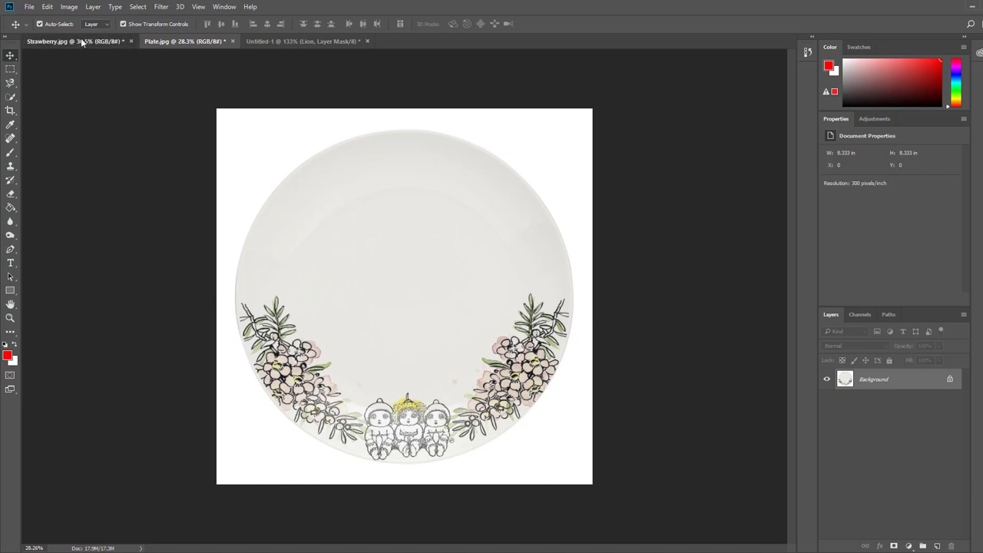
# Step: Turn the halved-strawberry selection in Strawberry.jpg into a layer mask and make the mask active for editing
pyautogui.click(35, 41)
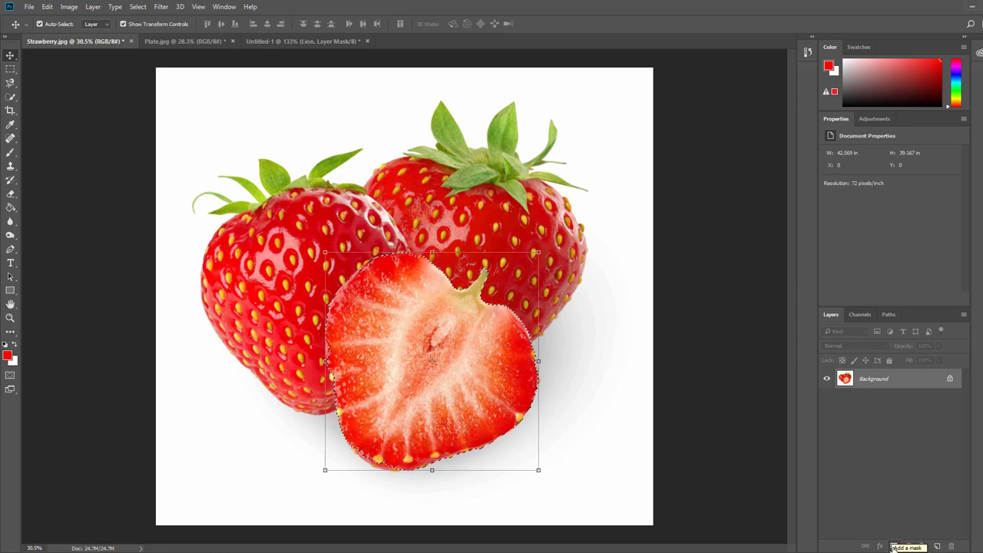
pyautogui.click(892, 545)
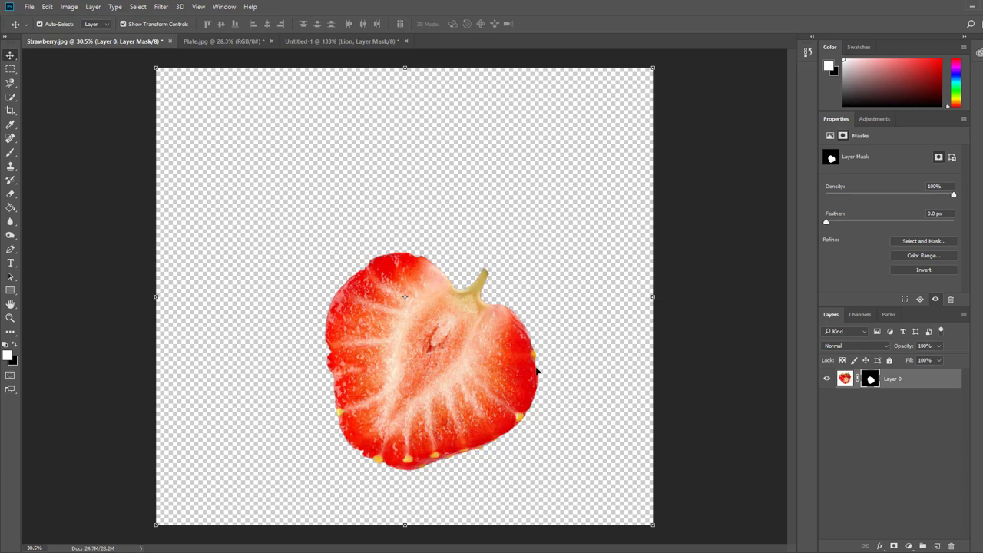
pyautogui.click(846, 383)
pyautogui.click(869, 383)
pyautogui.click(845, 379)
pyautogui.click(862, 381)
pyautogui.click(845, 379)
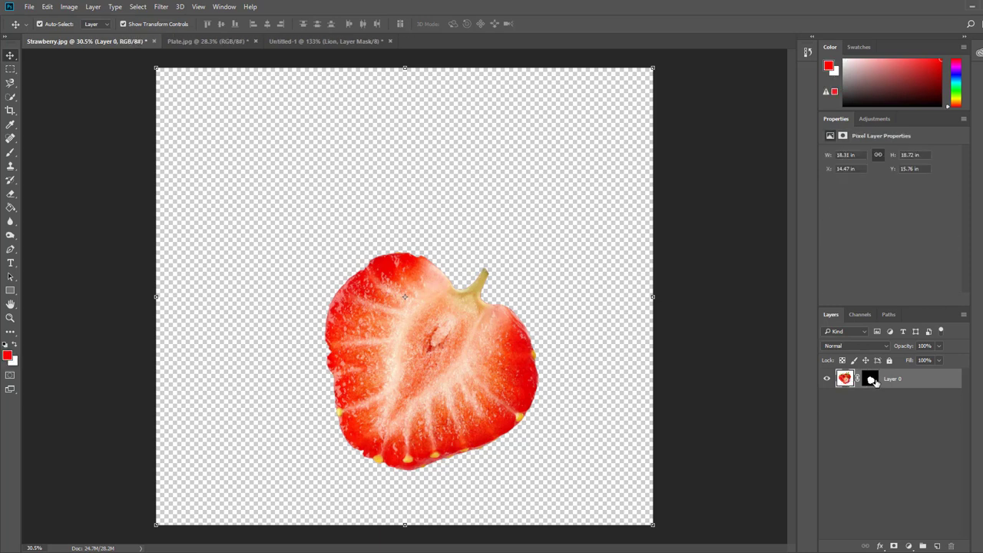
pyautogui.click(866, 380)
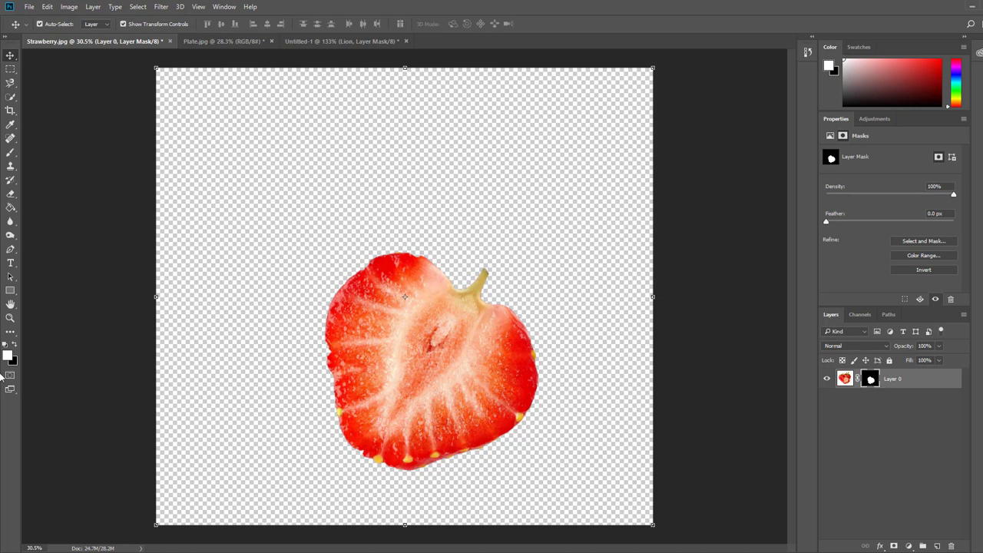
# Step: Try brushing white on the layer mask above and left of the halved strawberry, and undo the stroke
pyautogui.click(11, 153)
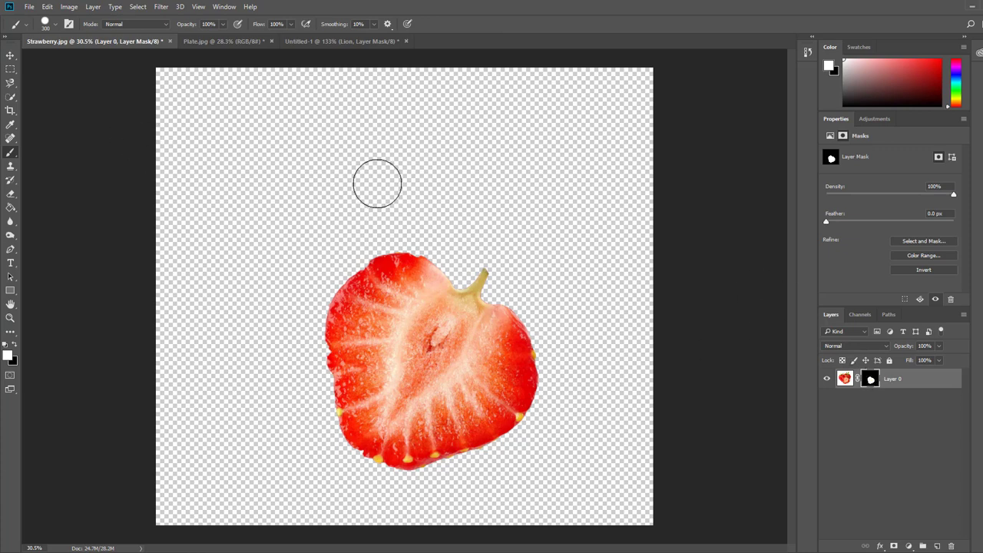
pyautogui.moveTo(366, 169)
pyautogui.mouseDown()
pyautogui.moveTo(288, 183)
pyautogui.moveTo(286, 209)
pyautogui.moveTo(370, 194)
pyautogui.moveTo(401, 202)
pyautogui.moveTo(397, 220)
pyautogui.moveTo(325, 228)
pyautogui.moveTo(300, 254)
pyautogui.moveTo(327, 262)
pyautogui.moveTo(435, 238)
pyautogui.moveTo(419, 190)
pyautogui.moveTo(383, 154)
pyautogui.moveTo(313, 147)
pyautogui.moveTo(258, 175)
pyautogui.moveTo(254, 253)
pyautogui.mouseUp()
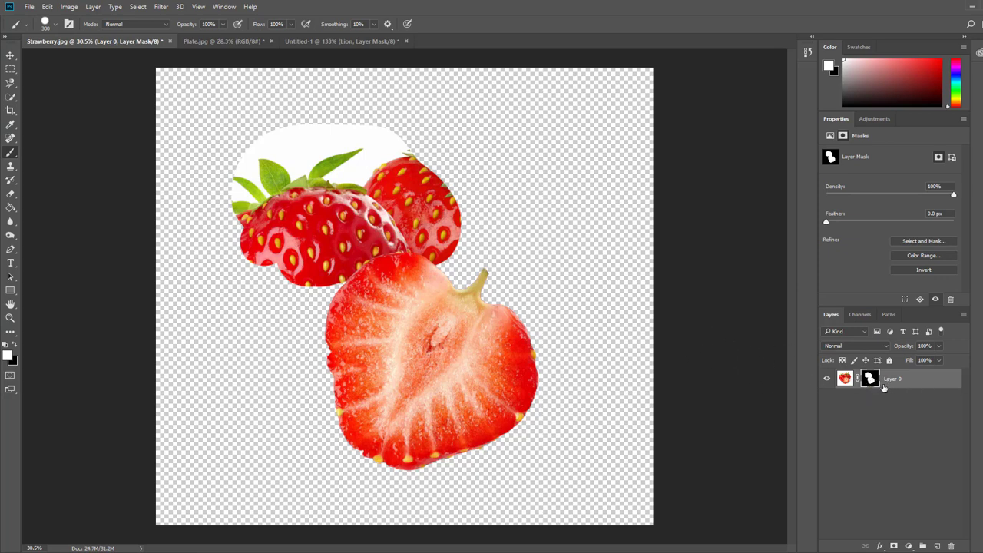
pyautogui.hotkey('ctrl', 'z')
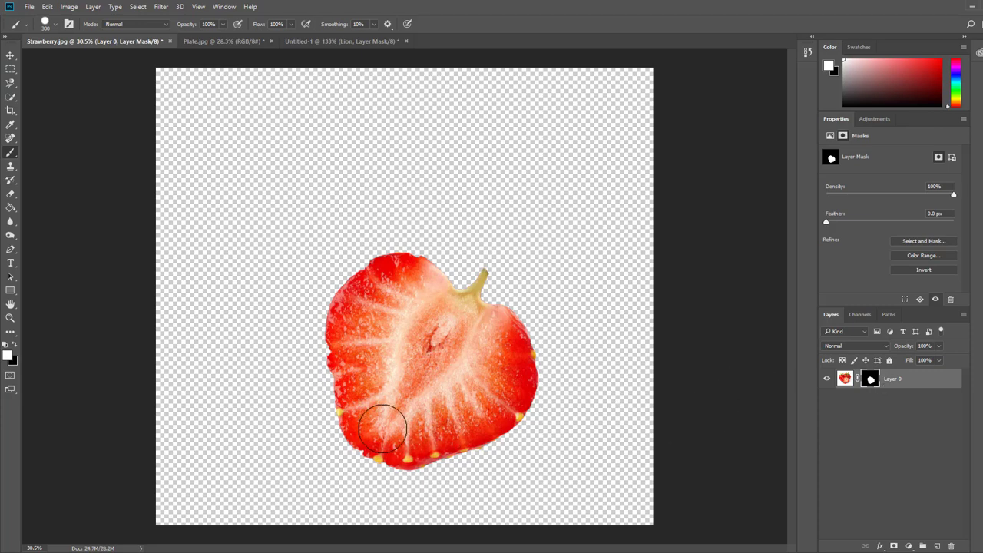
# Step: Reduce the brush size to 150 and paint white on the mask around the jagged left edge of the strawberry
pyautogui.scroll(5, 328, 384)
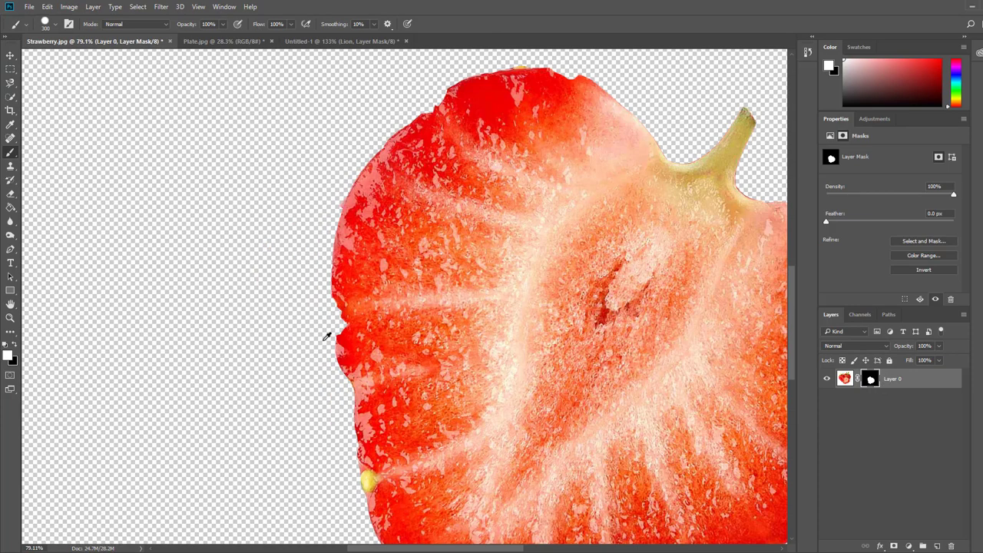
pyautogui.press('[')
pyautogui.press('[')
pyautogui.press('[')
pyautogui.press('[')
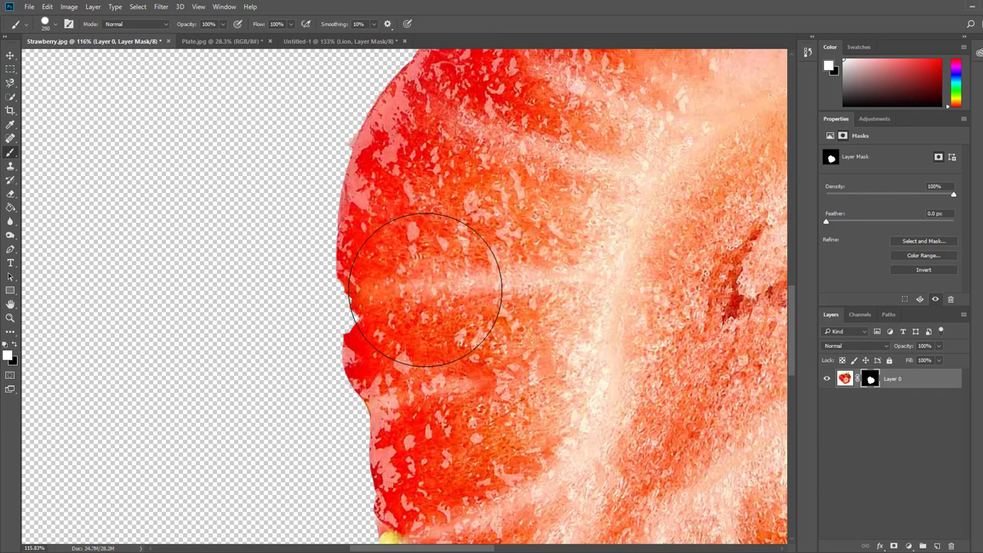
pyautogui.moveTo(384, 284)
pyautogui.mouseDown()
pyautogui.moveTo(412, 451)
pyautogui.moveTo(365, 259)
pyautogui.moveTo(334, 291)
pyautogui.moveTo(330, 352)
pyautogui.moveTo(313, 374)
pyautogui.moveTo(264, 314)
pyautogui.moveTo(261, 253)
pyautogui.mouseUp()
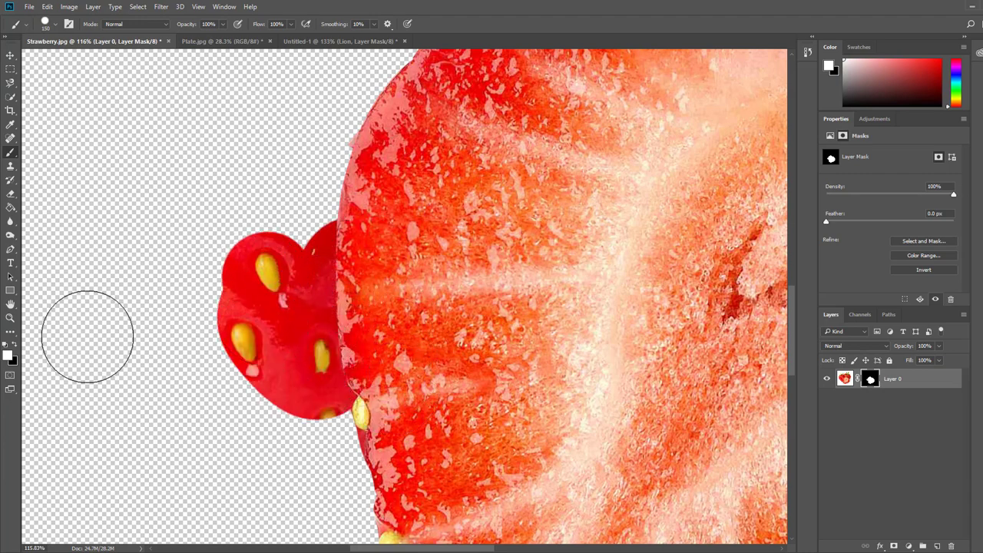
# Step: Paint black on the mask to hide the excess strawberry beyond the left edge, leaving a clean outline
pyautogui.click(13, 347)
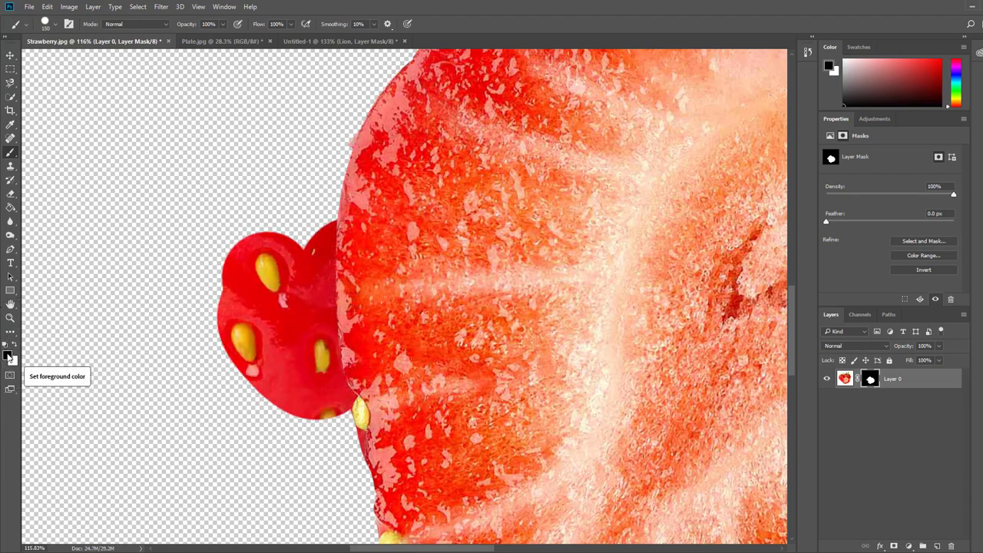
pyautogui.moveTo(290, 209)
pyautogui.mouseDown()
pyautogui.moveTo(303, 376)
pyautogui.moveTo(292, 405)
pyautogui.moveTo(270, 387)
pyautogui.moveTo(254, 263)
pyautogui.moveTo(219, 300)
pyautogui.mouseUp()
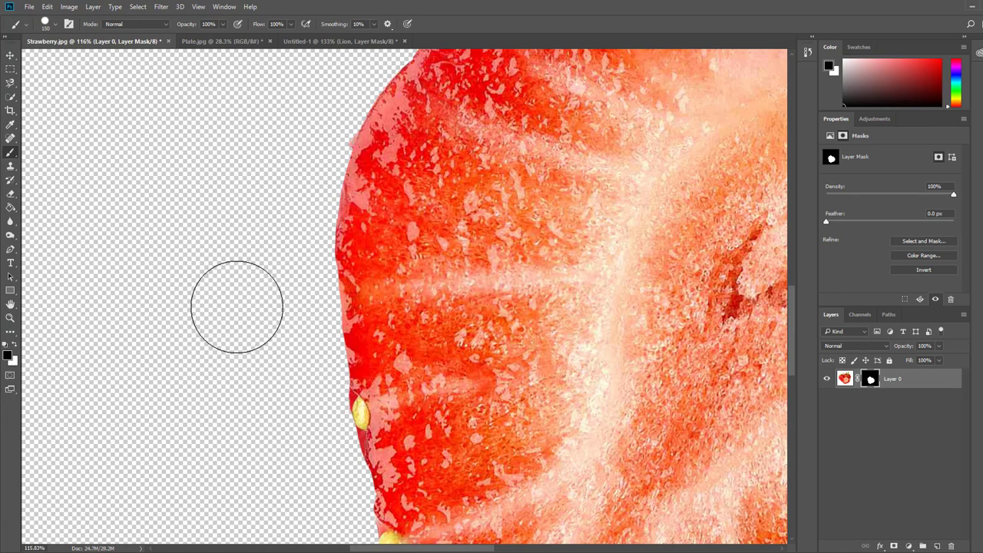
pyautogui.scroll(-3, 243, 298)
pyautogui.scroll(-4, 242, 298)
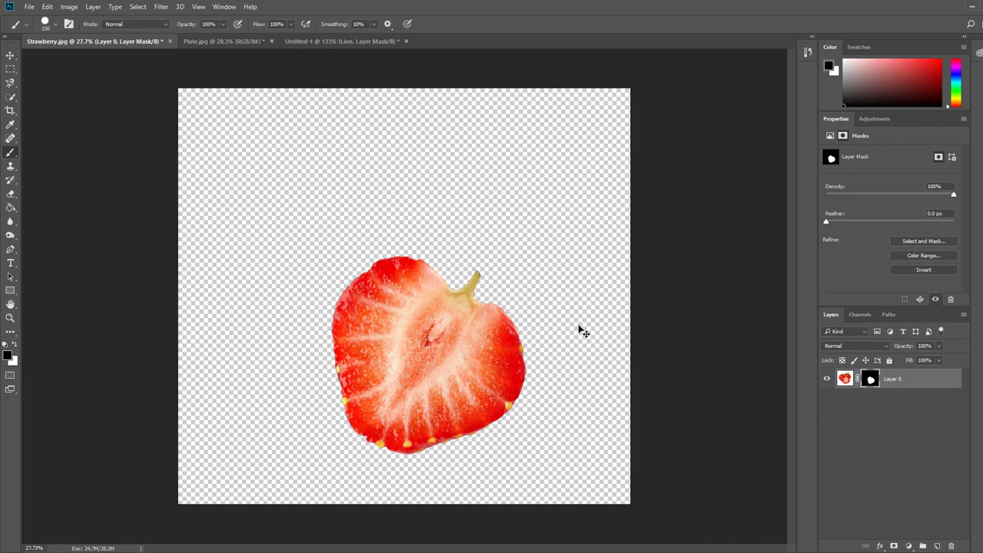
# Step: Bring the masked strawberry layer into Plate.jpg, scale it to about 43.69% and place it right of the plate's centre
pyautogui.click(237, 41)
pyautogui.hotkey('ctrl', 'v')
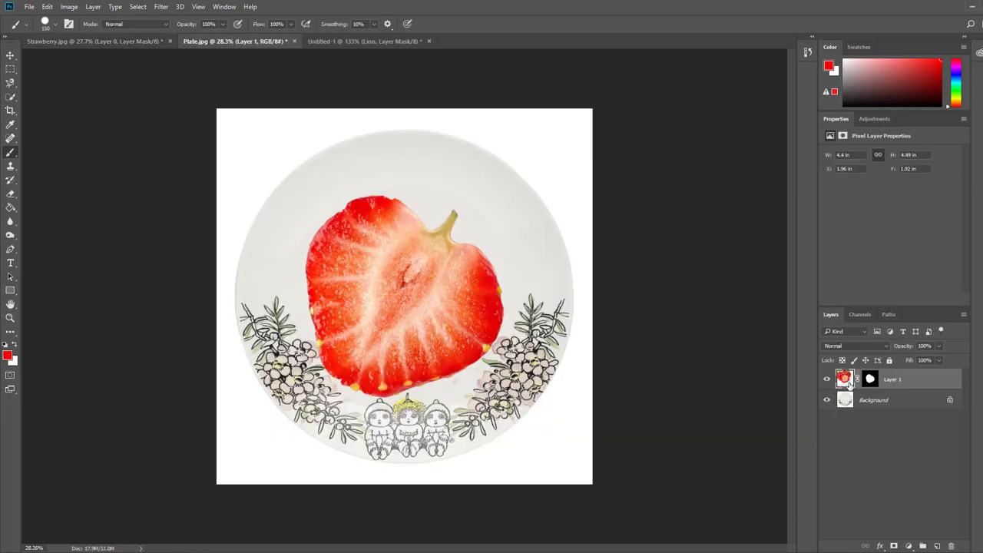
pyautogui.press('v')
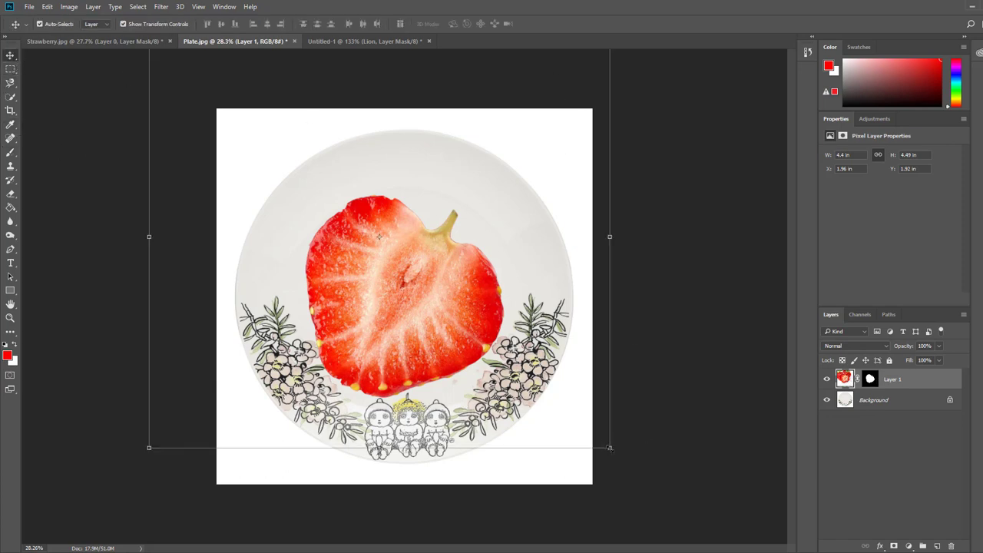
pyautogui.moveTo(609, 448); pyautogui.dragTo(338, 219)
pyautogui.moveTo(284, 172); pyautogui.dragTo(473, 360)
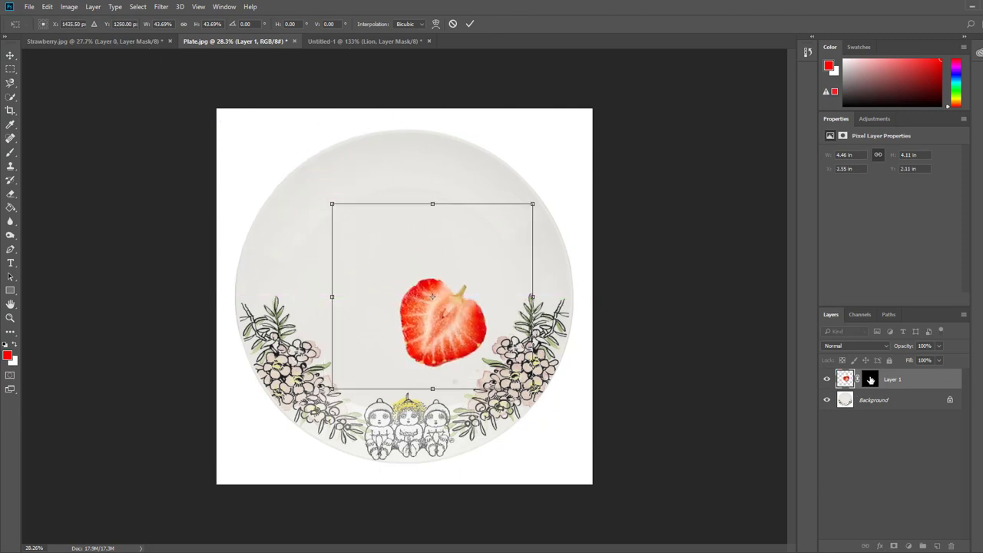
pyautogui.click(470, 24)
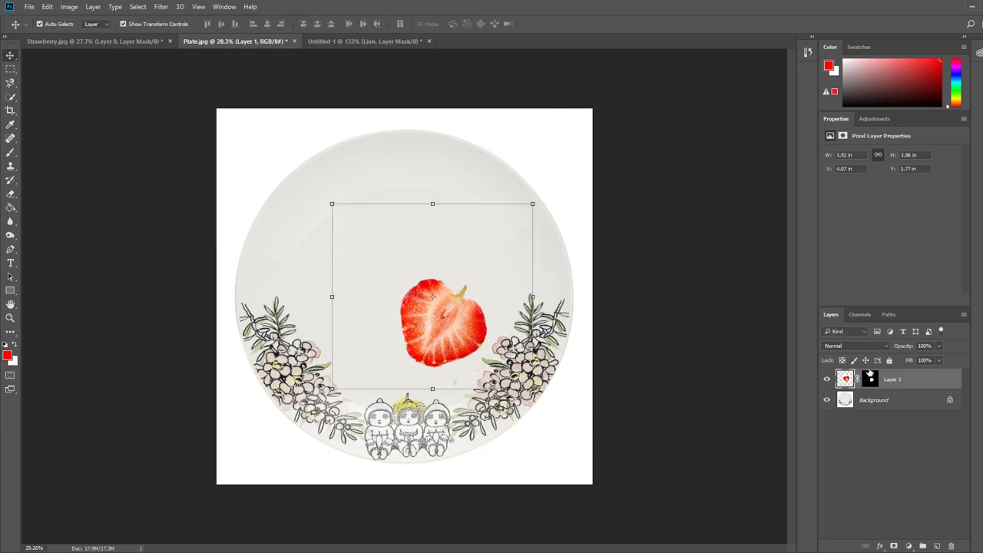
# Step: Try to paint white with the Brush on the strawberry's layer mask in Plate.jpg, and dismiss the error message
pyautogui.click(871, 380)
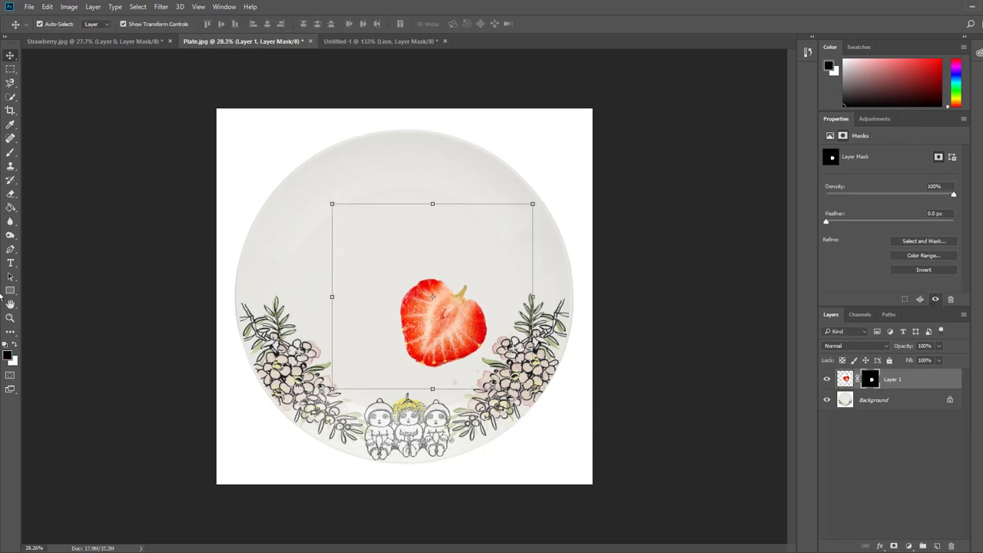
pyautogui.click(14, 345)
pyautogui.click(364, 172)
pyautogui.click(11, 152)
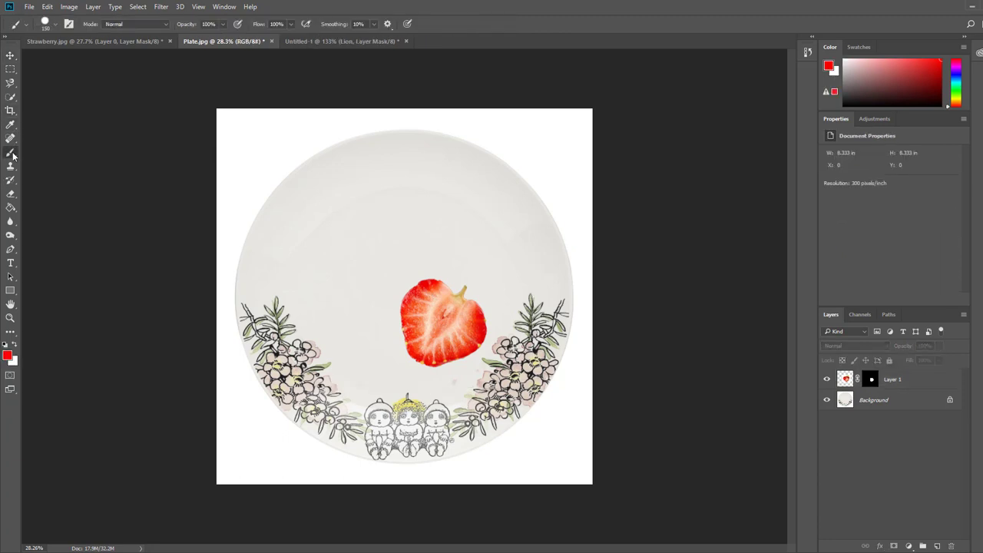
pyautogui.click(15, 345)
pyautogui.click(408, 84)
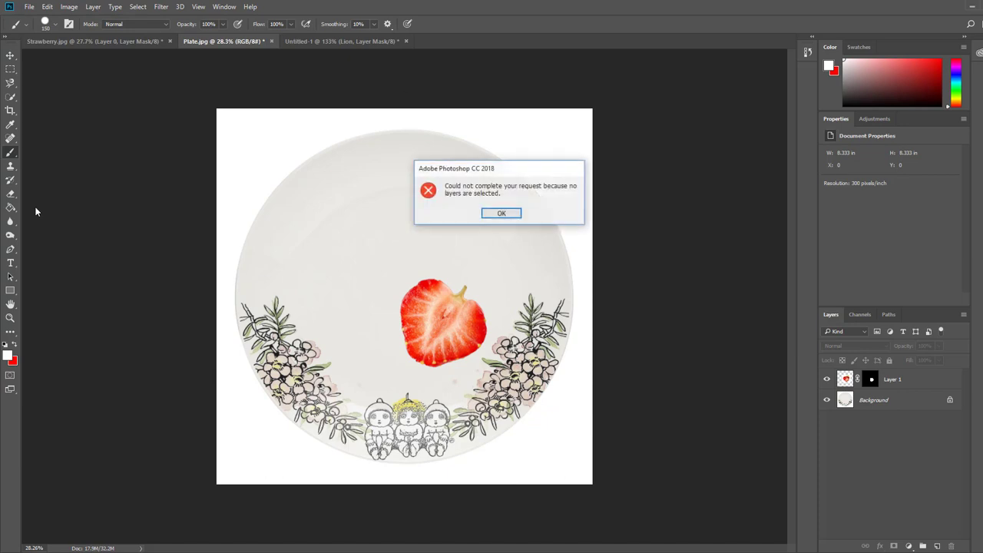
pyautogui.click(506, 213)
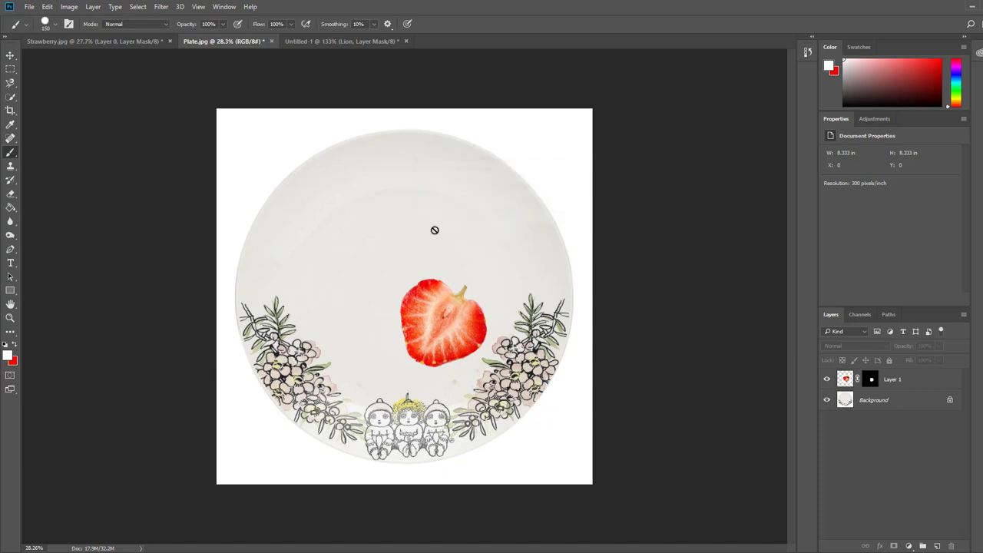
# Step: Paint white on the strawberry layer's mask to reveal the hidden whole strawberries, and undo the stroke
pyautogui.click(873, 383)
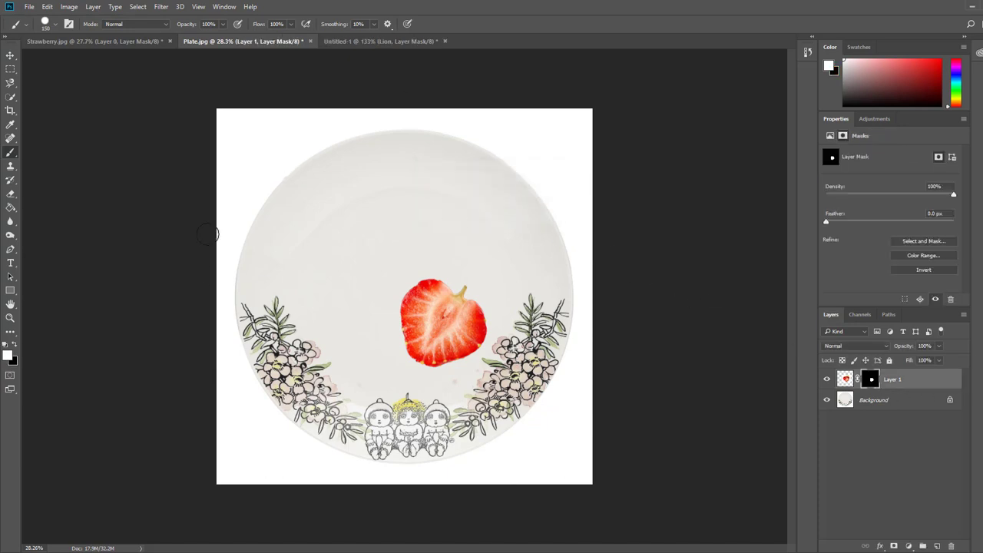
pyautogui.moveTo(444, 285)
pyautogui.mouseDown()
pyautogui.moveTo(390, 299)
pyautogui.moveTo(383, 288)
pyautogui.moveTo(450, 268)
pyautogui.moveTo(418, 258)
pyautogui.moveTo(364, 274)
pyautogui.moveTo(384, 293)
pyautogui.moveTo(434, 251)
pyautogui.moveTo(378, 252)
pyautogui.mouseUp()
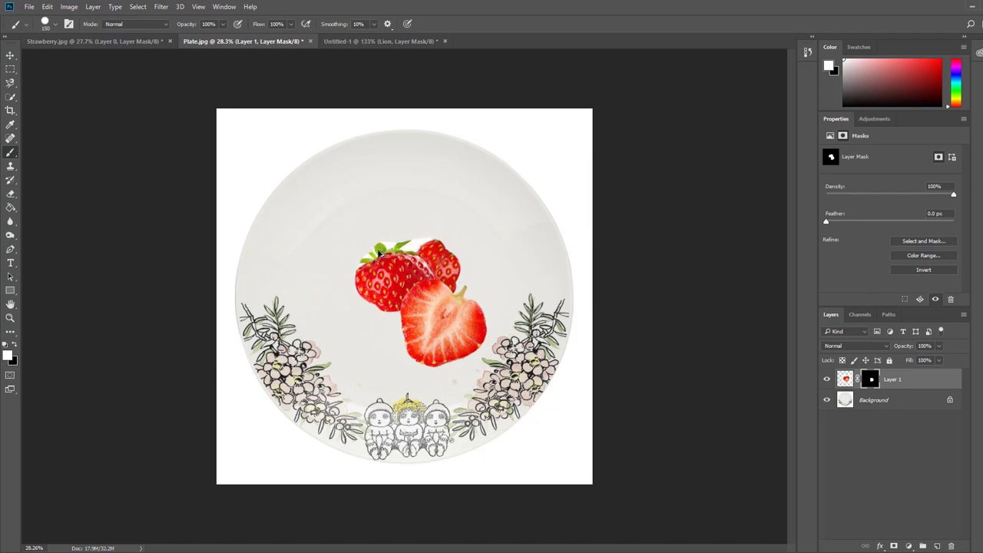
pyautogui.hotkey('ctrl', 'z')
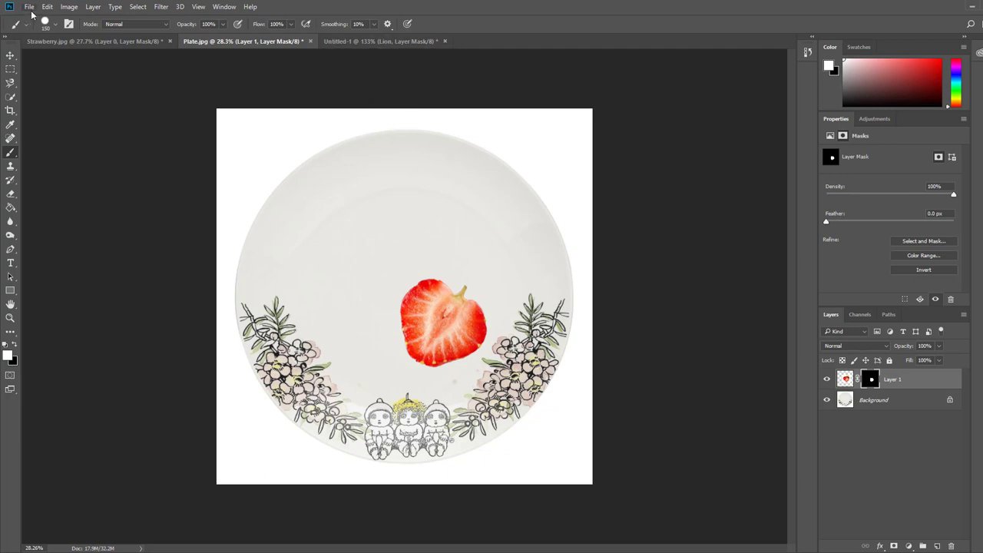
# Step: View the Untitled-1 example and create a new document 10 inches wide and 4 inches high
pyautogui.click(384, 40)
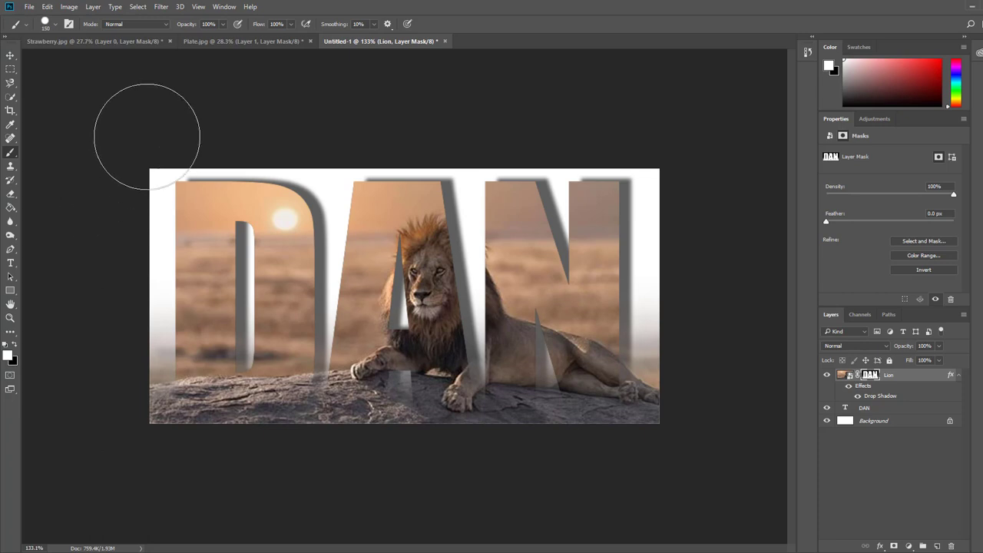
pyautogui.click(29, 7)
pyautogui.click(41, 21)
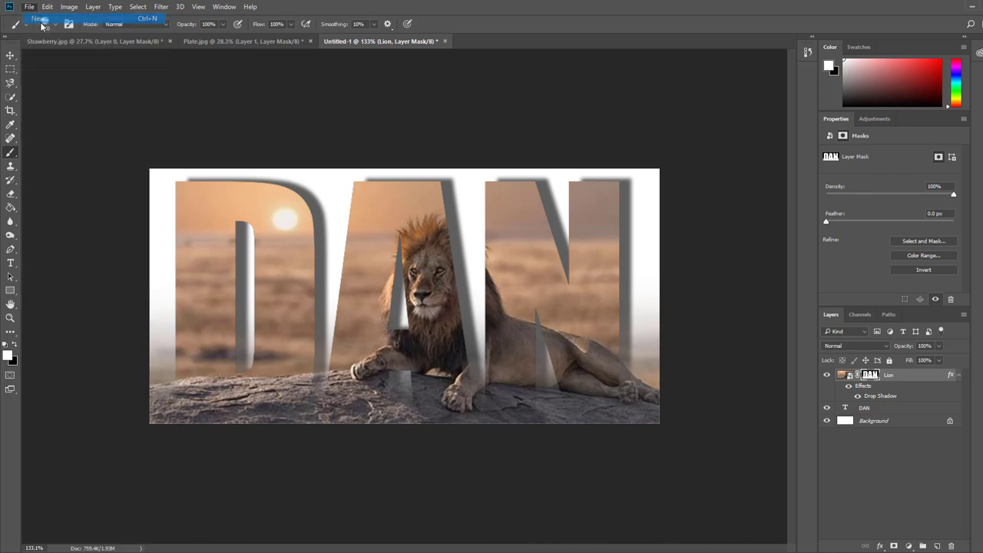
pyautogui.click(570, 184)
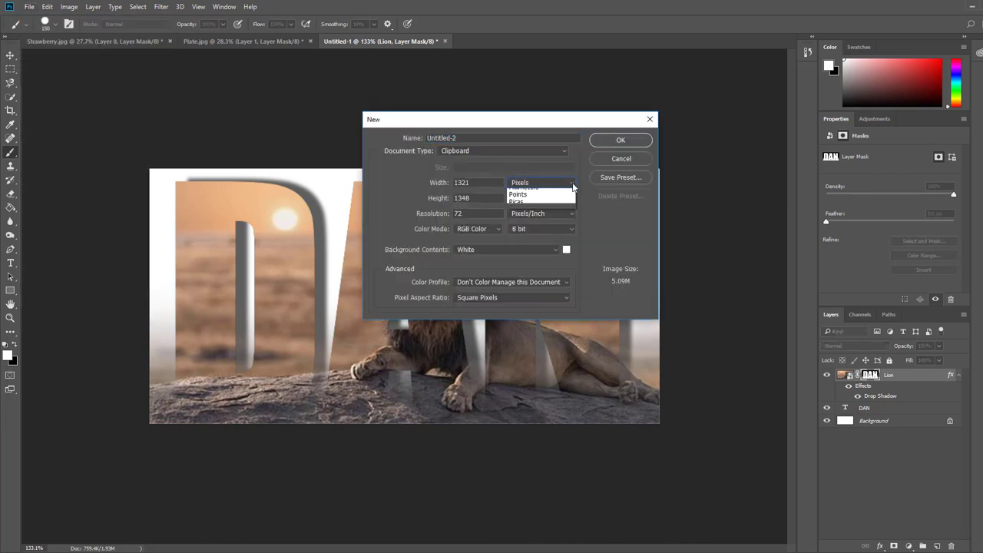
pyautogui.click(529, 195)
pyautogui.doubleClick(489, 181)
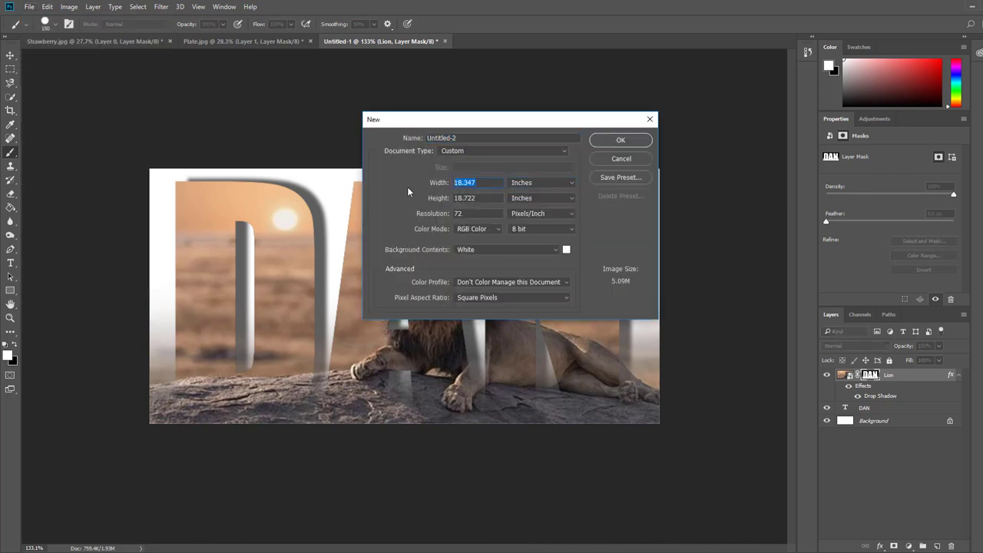
pyautogui.write('10')
pyautogui.press('Tab')
pyautogui.write('4')
pyautogui.click(631, 143)
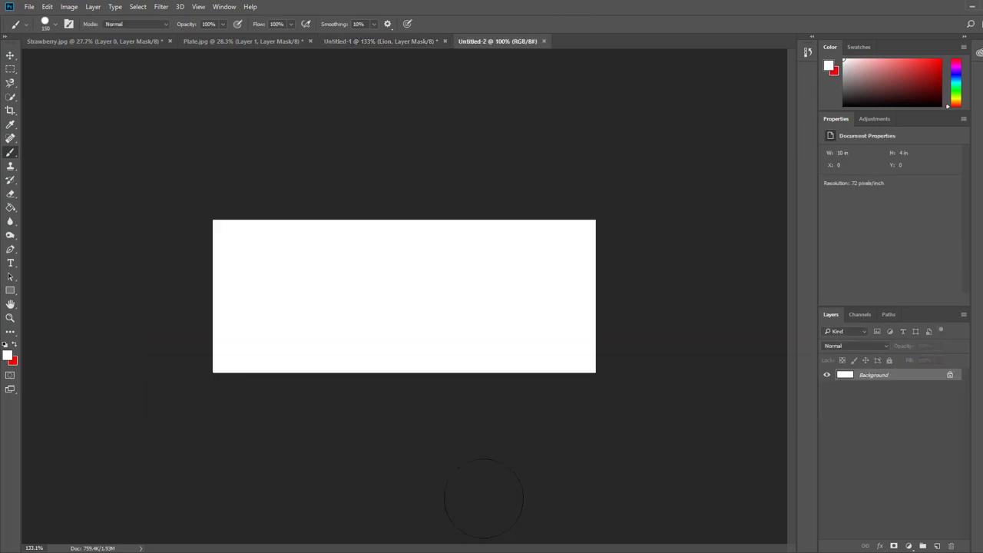
# Step: Add a text layer with the first name in capitals, in 23 pt Impact, in the left part of the white canvas
pyautogui.scroll(4, 406, 323)
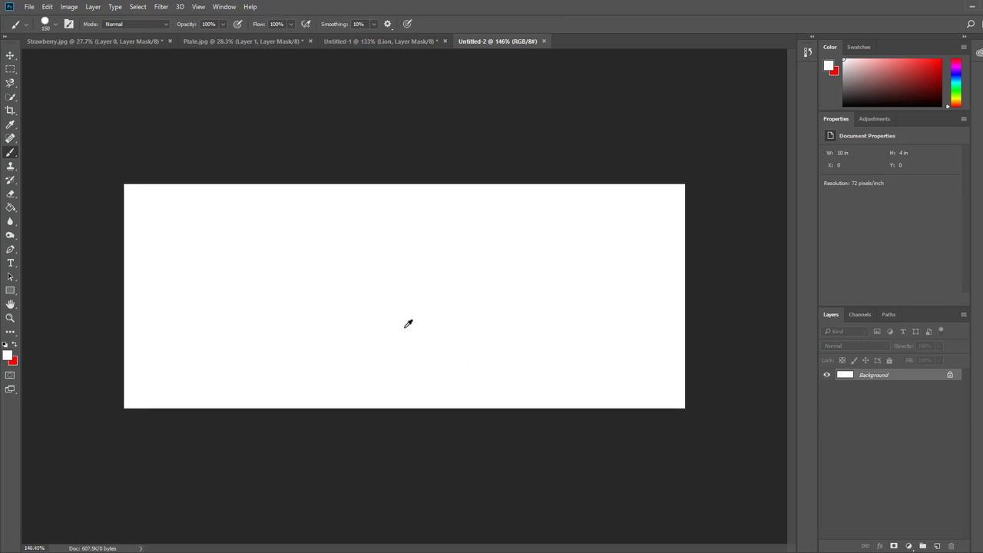
pyautogui.click(11, 264)
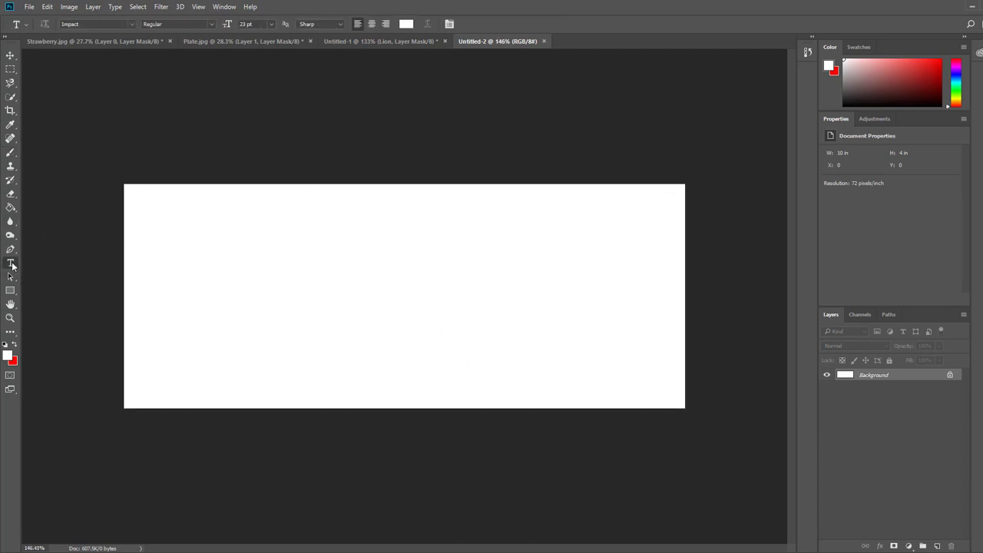
pyautogui.click(132, 24)
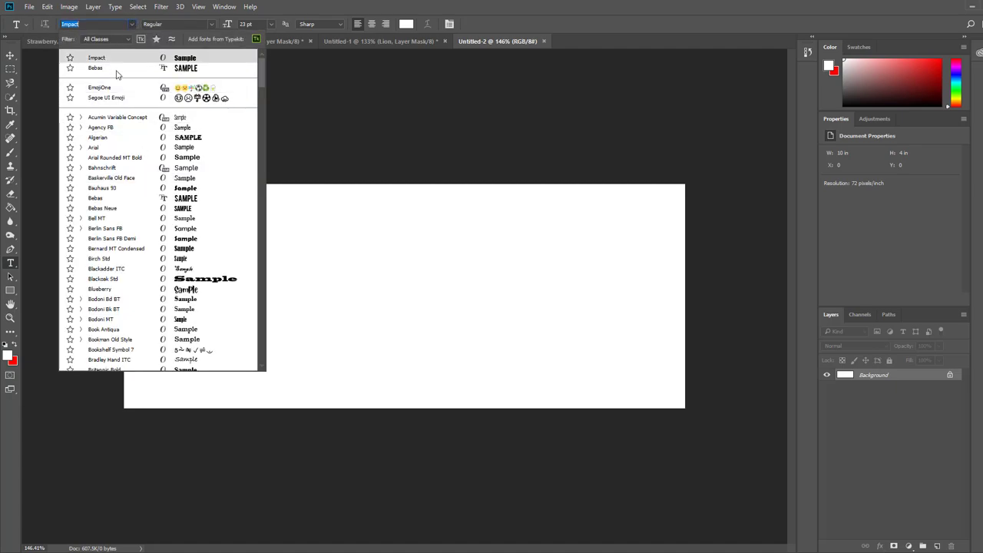
pyautogui.moveTo(261, 82); pyautogui.dragTo(272, 193)
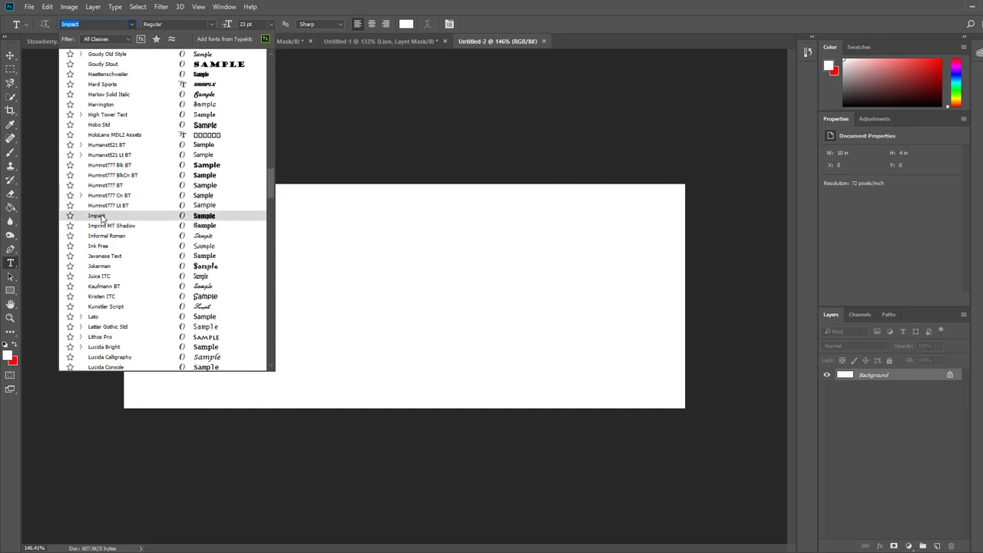
pyautogui.click(98, 216)
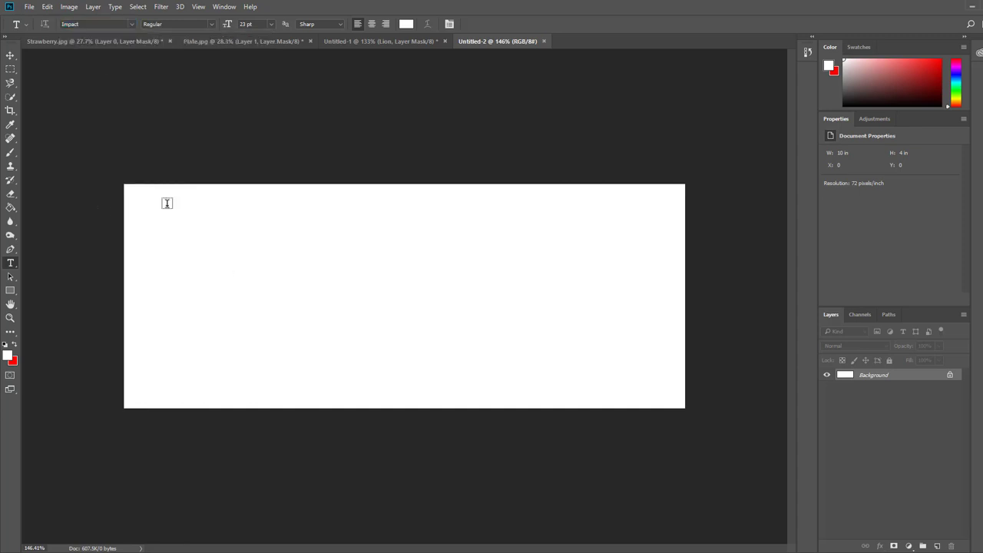
pyautogui.click(197, 279)
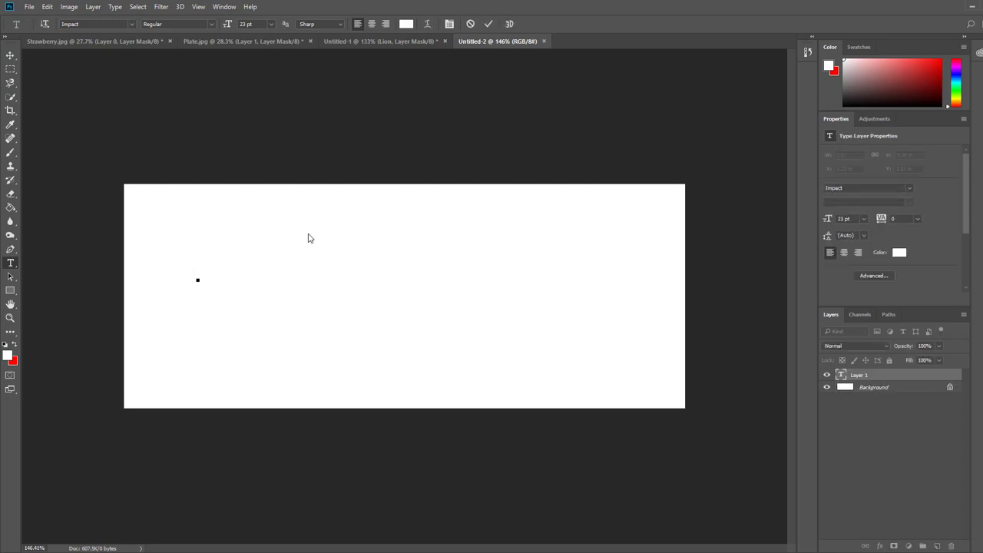
pyautogui.write('Hell')
# Step: Change the name text's colour to near-black 0c0000 and commit the text
pyautogui.moveTo(226, 273); pyautogui.dragTo(197, 280)
pyautogui.click(406, 23)
pyautogui.moveTo(388, 251); pyautogui.dragTo(443, 282)
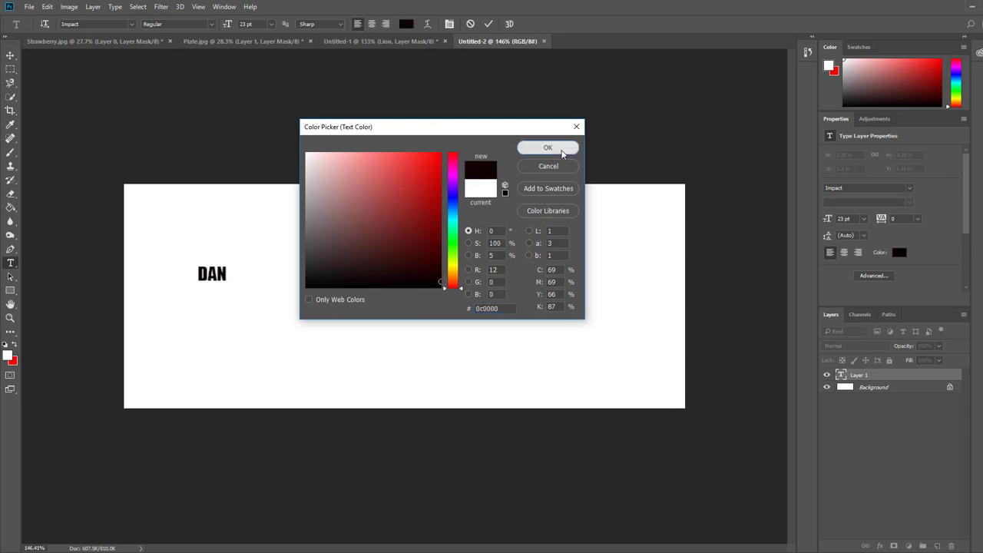
pyautogui.click(561, 151)
pyautogui.click(488, 24)
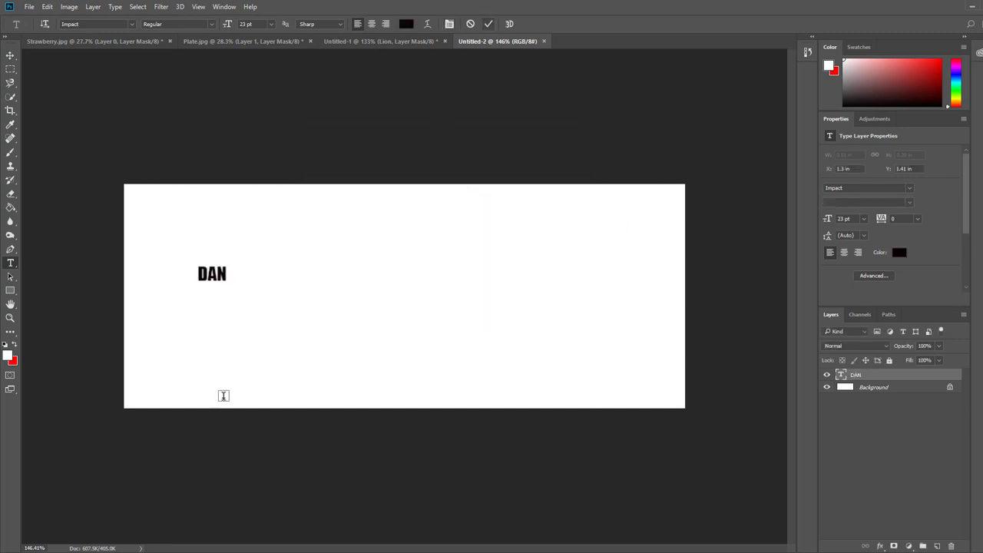
# Step: Enlarge the name text to 235 pt
pyautogui.click(228, 275)
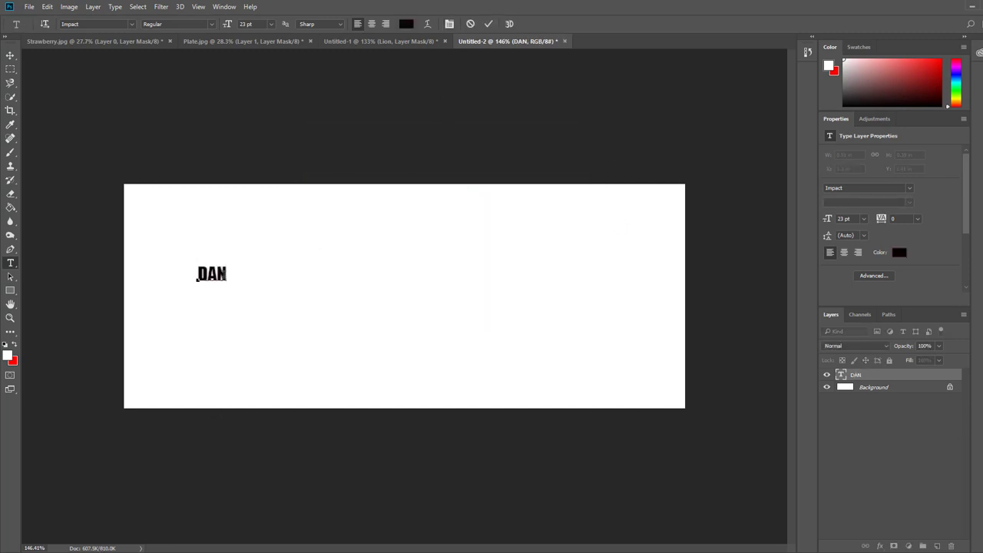
pyautogui.moveTo(228, 275); pyautogui.dragTo(188, 274)
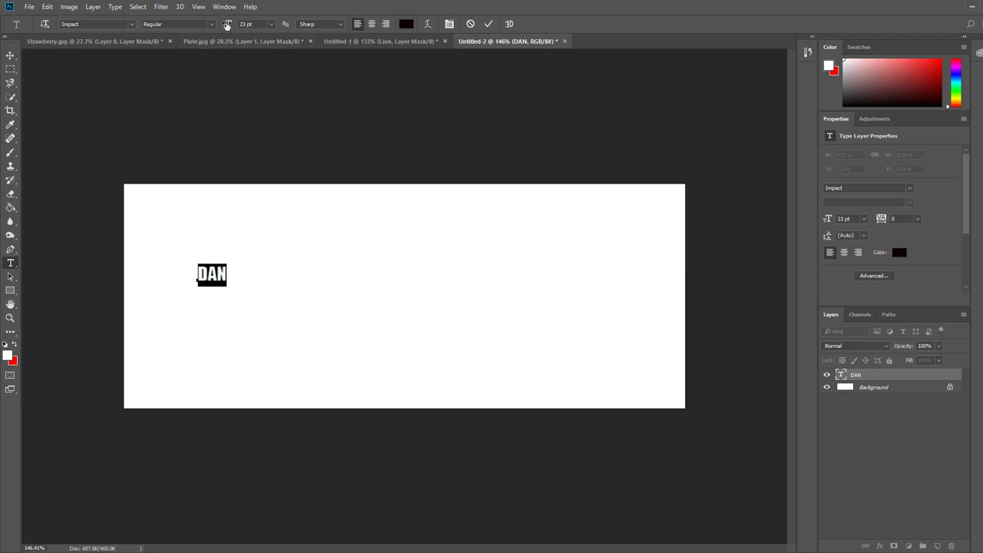
pyautogui.moveTo(227, 24); pyautogui.dragTo(274, 25)
pyautogui.click(143, 75)
# Step: Move the name text fully onto the canvas, scale it to about 149% and centre it so it nearly fills the height
pyautogui.click(10, 56)
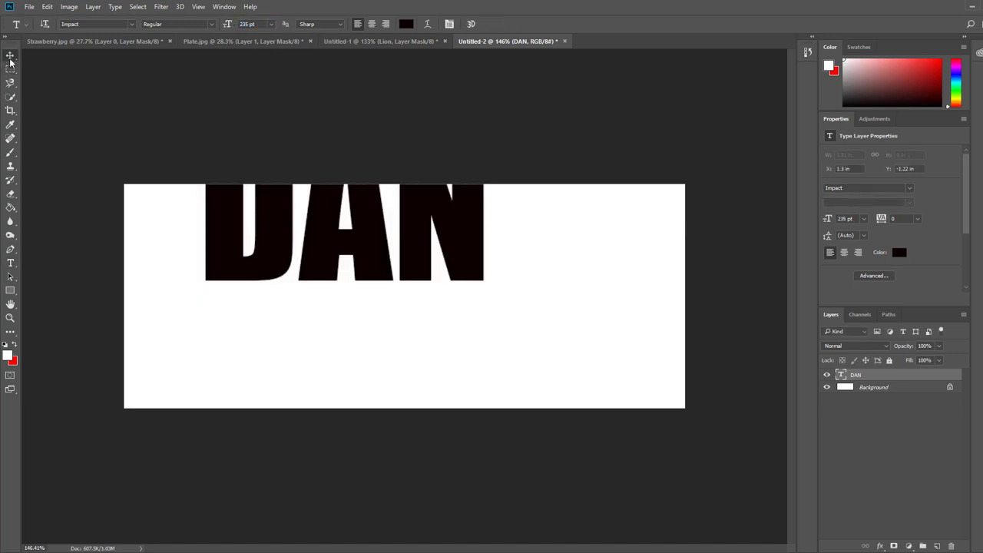
pyautogui.moveTo(365, 251); pyautogui.dragTo(291, 313)
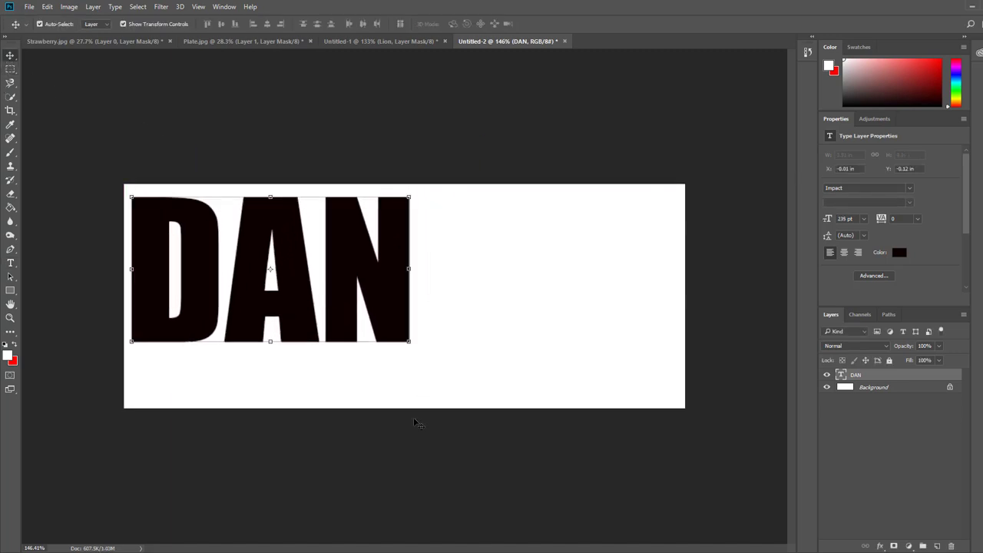
pyautogui.click(410, 342)
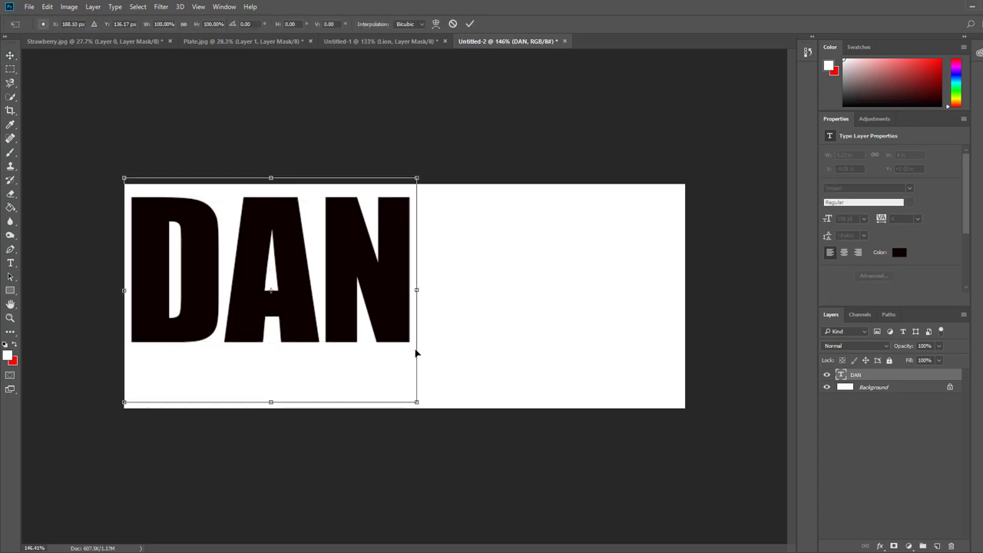
pyautogui.moveTo(419, 402); pyautogui.dragTo(537, 493)
pyautogui.moveTo(494, 385); pyautogui.dragTo(555, 370)
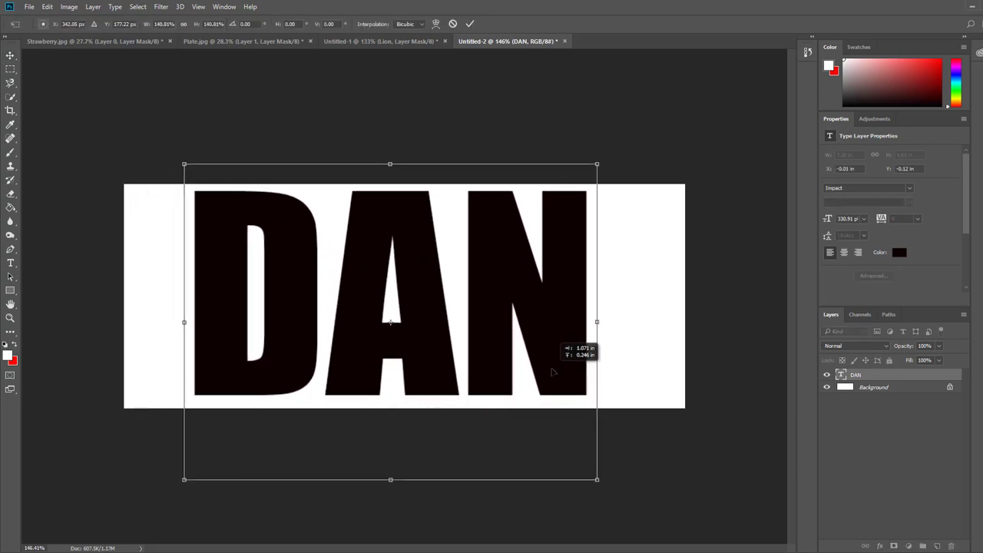
pyautogui.moveTo(596, 480); pyautogui.dragTo(631, 486)
pyautogui.moveTo(559, 344); pyautogui.dragTo(548, 337)
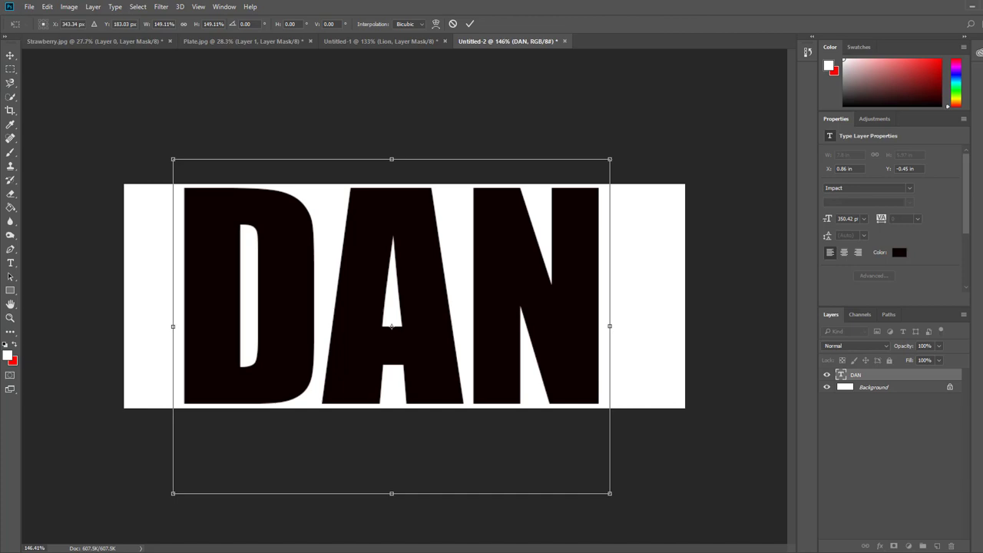
# Step: Try to bring the Lion picture from the Double Exposure Profile folder into the document
pyautogui.moveTo(727, 410); pyautogui.dragTo(788, 86)
pyautogui.click(737, 309)
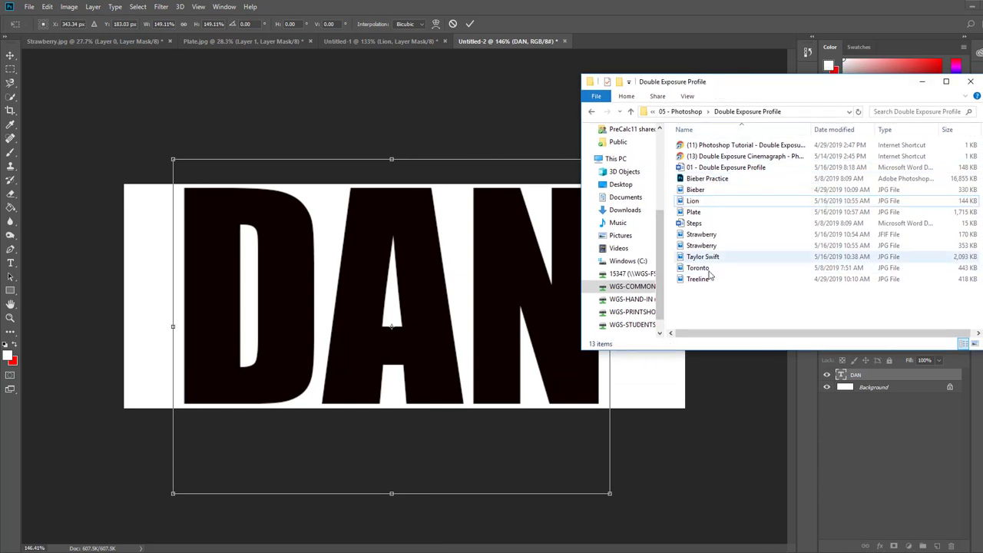
pyautogui.click(725, 202)
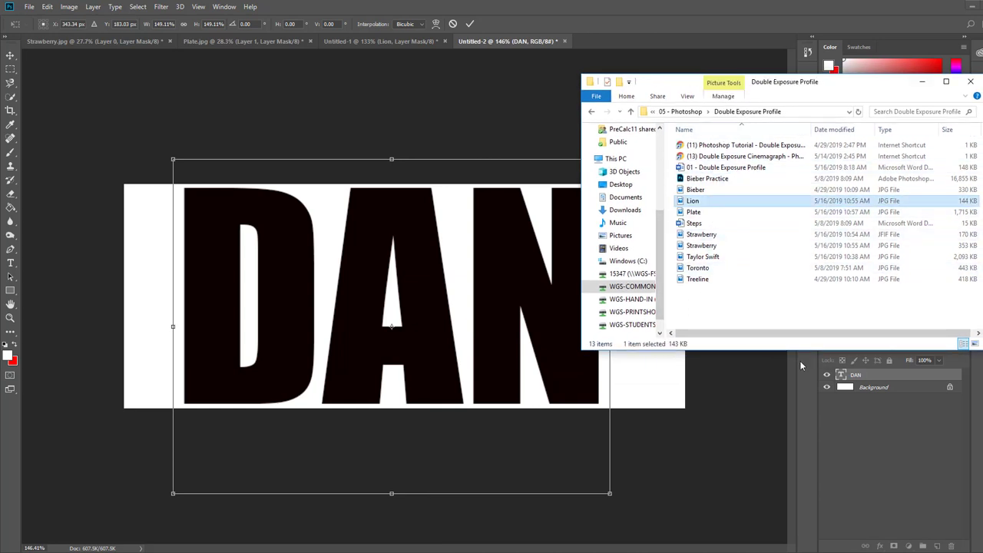
pyautogui.moveTo(756, 203); pyautogui.dragTo(472, 507)
# Step: Apply the name text's transform and place the Lion picture from the Double Exposure Profile folder into Untitled-2
pyautogui.click(455, 25)
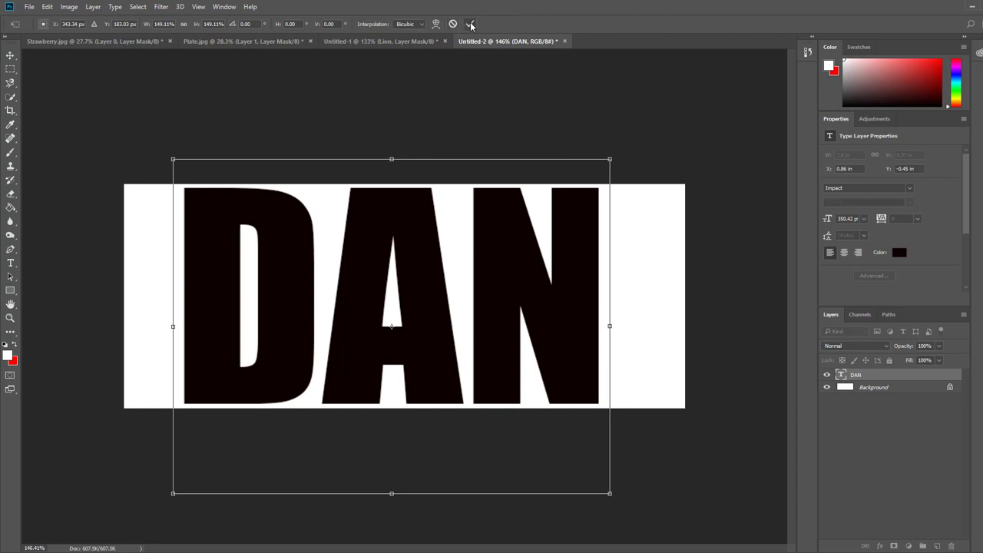
pyautogui.click(471, 25)
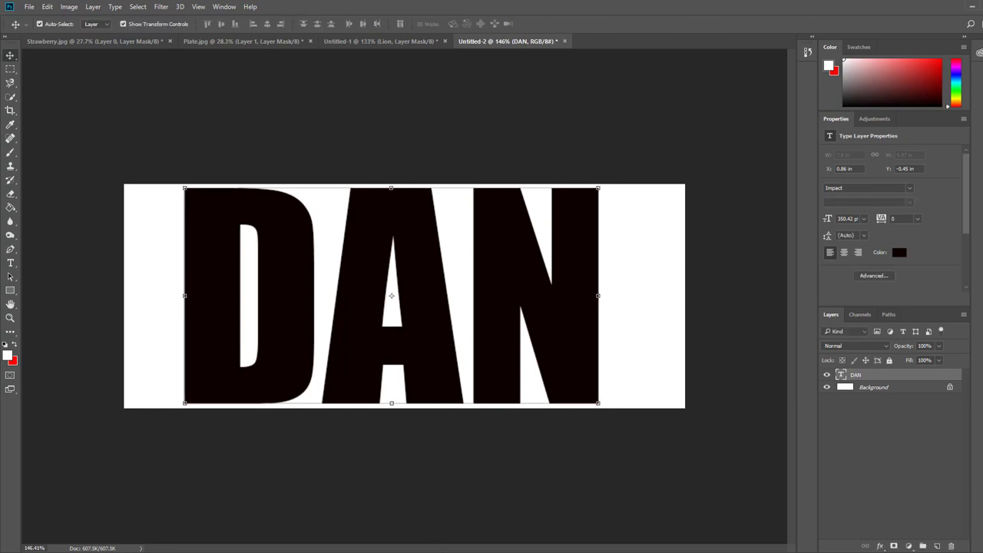
pyautogui.hotkey('alt', 'Tab')
pyautogui.moveTo(714, 201); pyautogui.dragTo(362, 291)
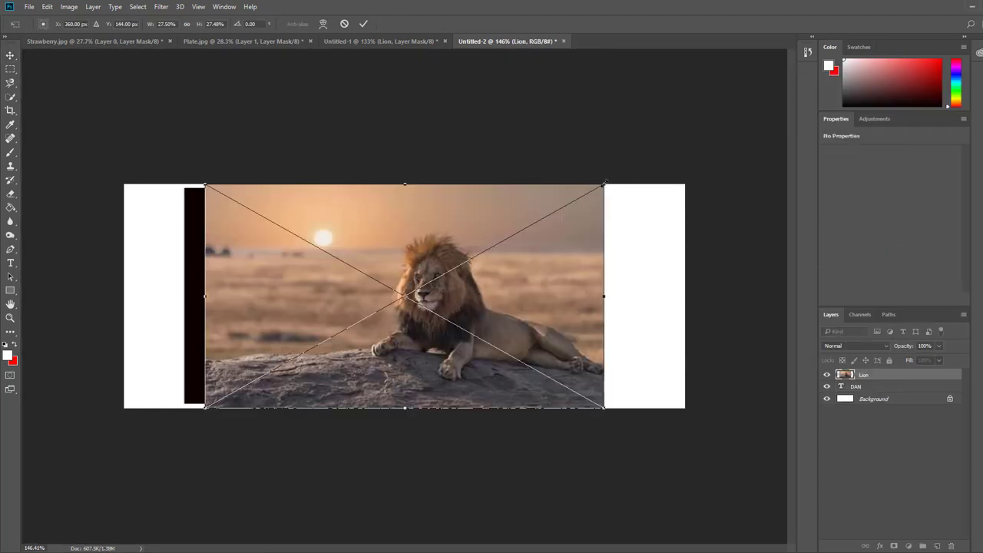
# Step: Scale the placed Lion picture to about 38% so it covers the name text and nearly the full canvas width, and apply it
pyautogui.moveTo(603, 184); pyautogui.dragTo(667, 148)
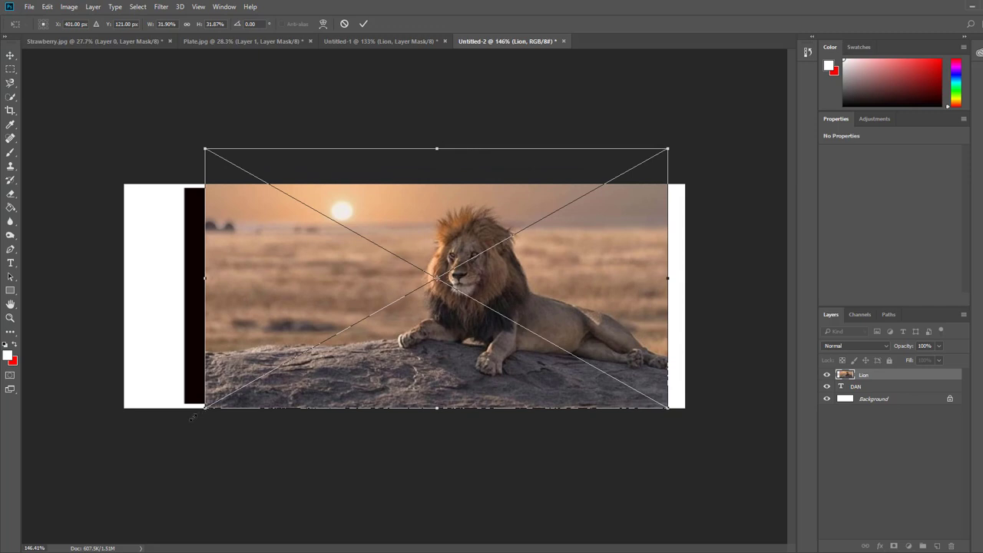
pyautogui.moveTo(192, 417); pyautogui.dragTo(130, 448)
pyautogui.moveTo(397, 367); pyautogui.dragTo(403, 365)
pyautogui.moveTo(674, 146); pyautogui.dragTo(680, 141)
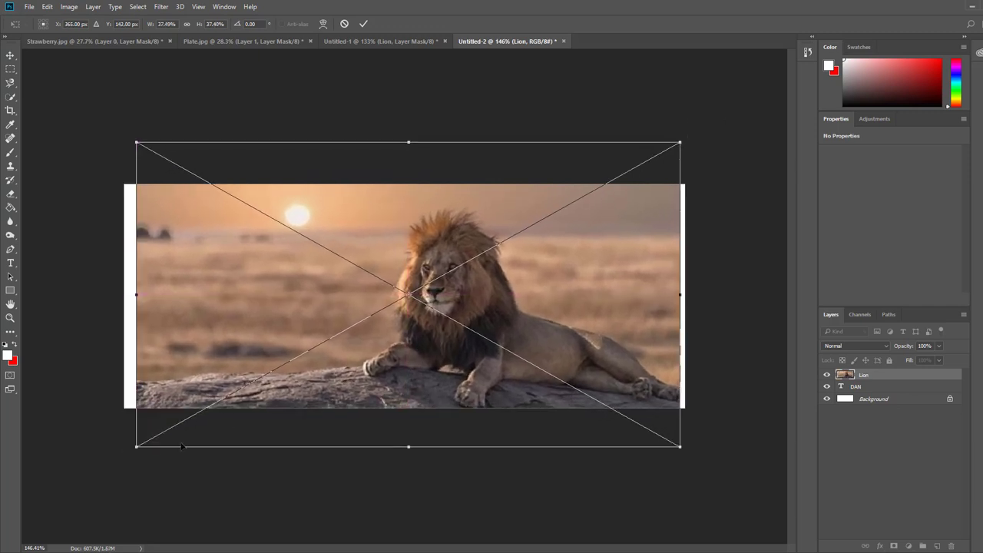
pyautogui.moveTo(135, 447); pyautogui.dragTo(127, 452)
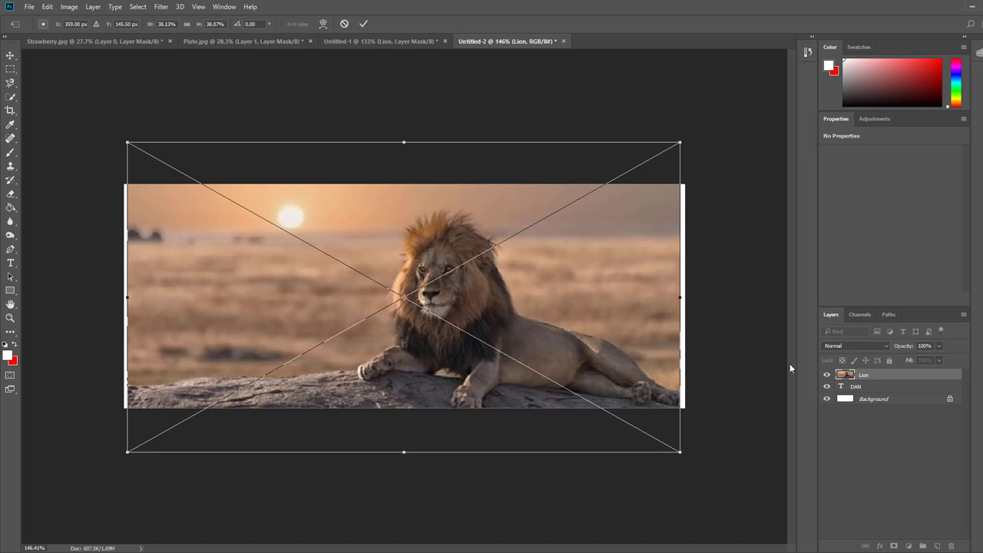
pyautogui.click(364, 25)
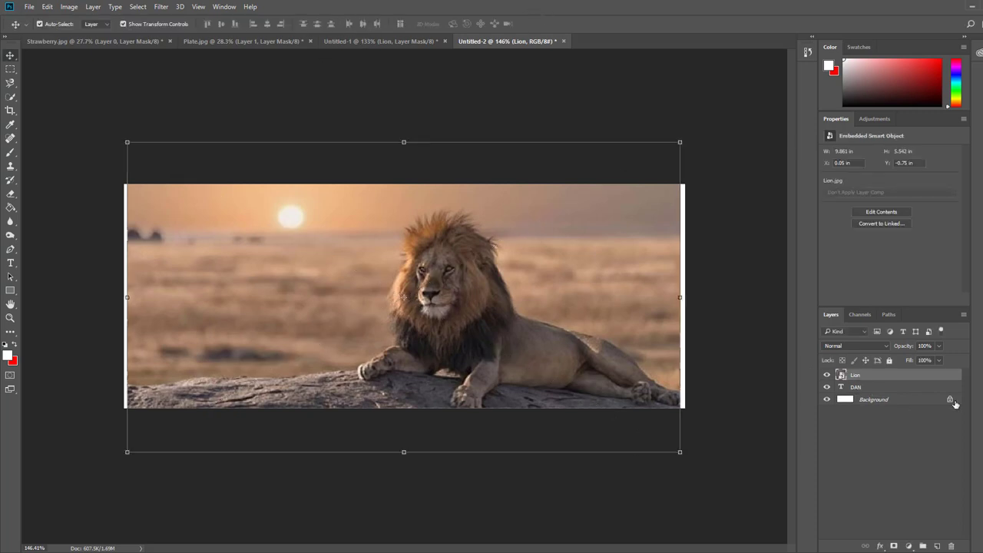
# Step: Load the name text's letter outlines as a selection and make the Lion layer active
pyautogui.click(862, 388)
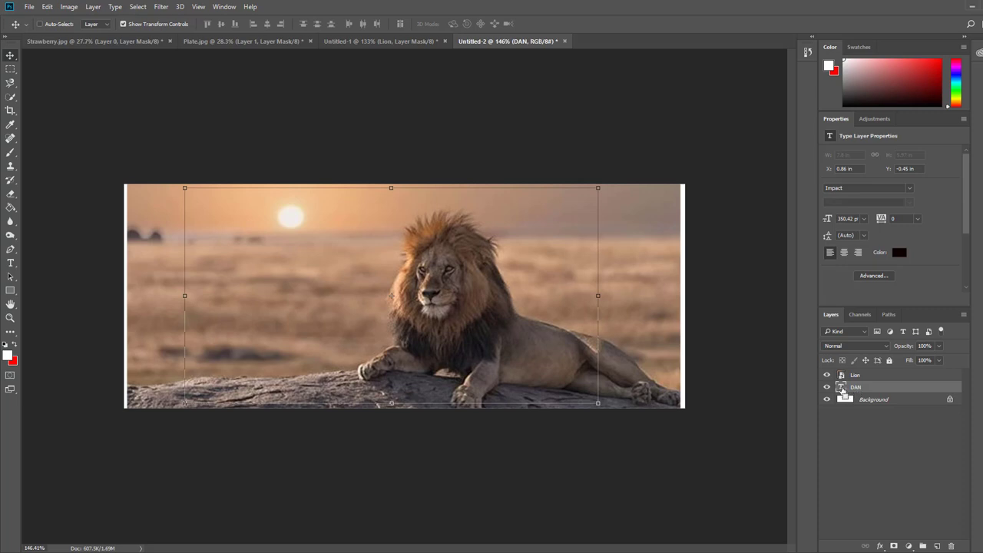
pyautogui.keyDown('ctrl'); pyautogui.click(843, 390); pyautogui.keyUp('ctrl')
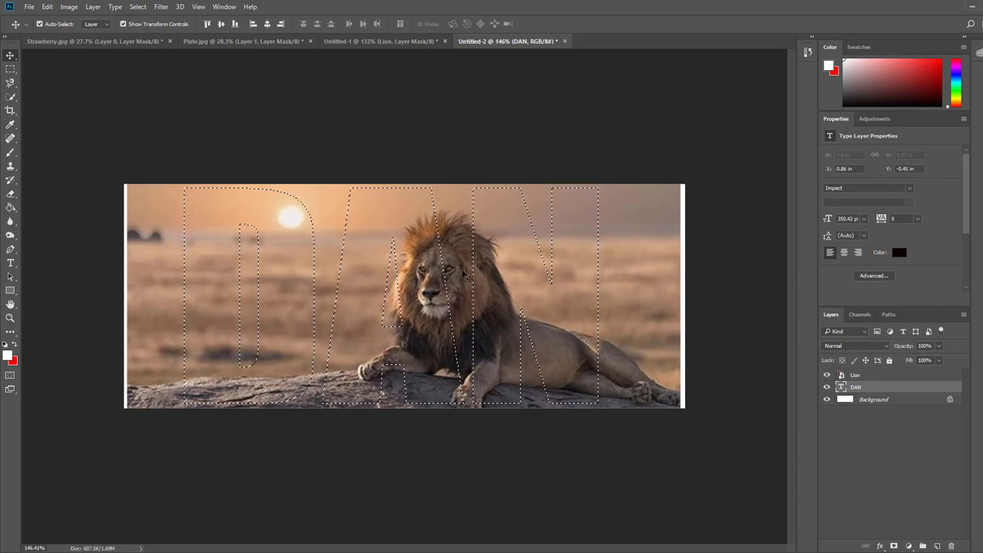
pyautogui.click(856, 376)
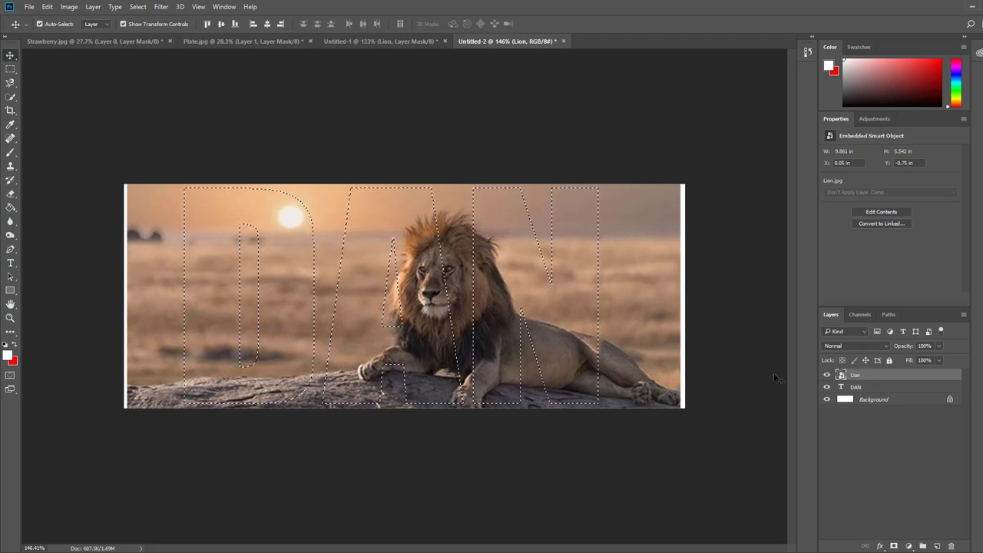
# Step: Mask the Lion layer with the letter selection and compare the result with the example in Untitled-1
pyautogui.click(895, 547)
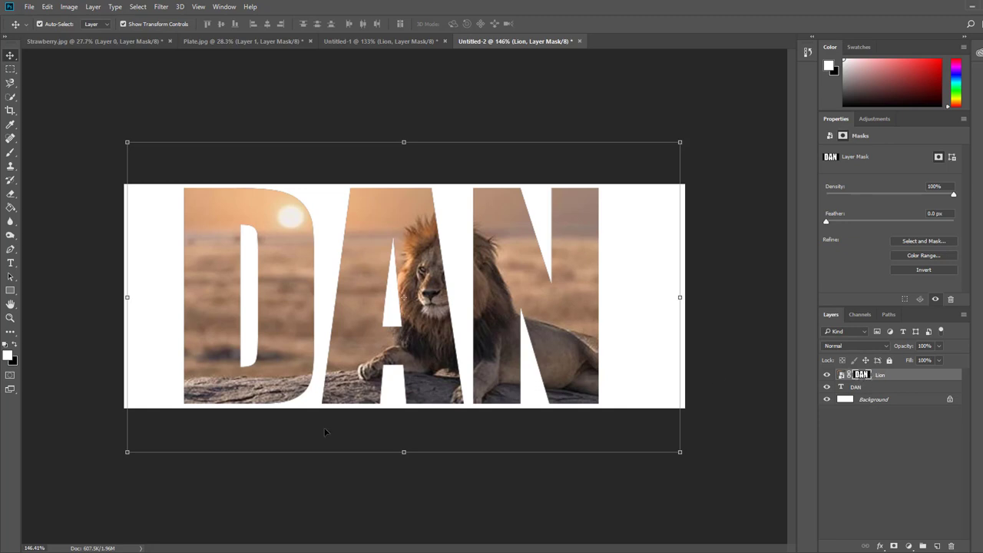
pyautogui.click(353, 41)
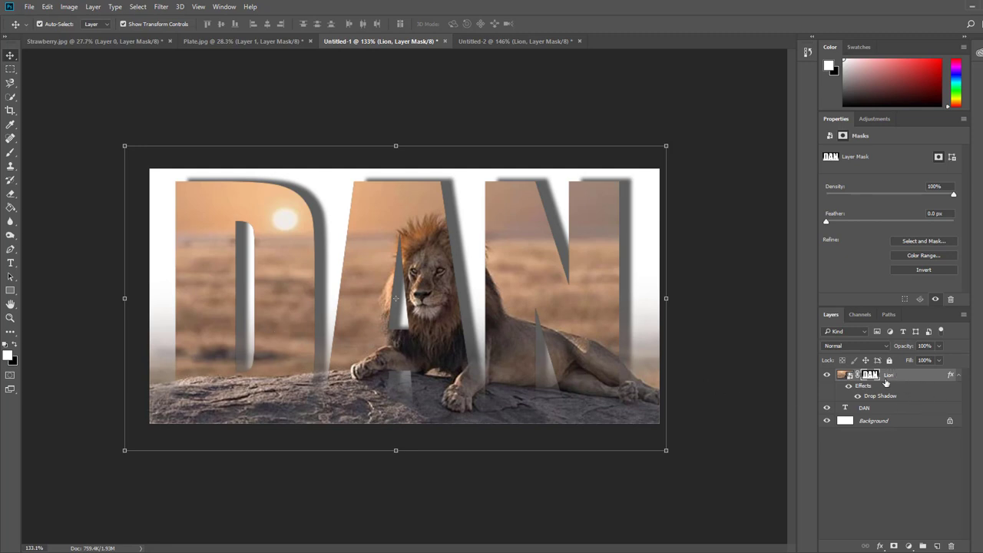
pyautogui.click(509, 41)
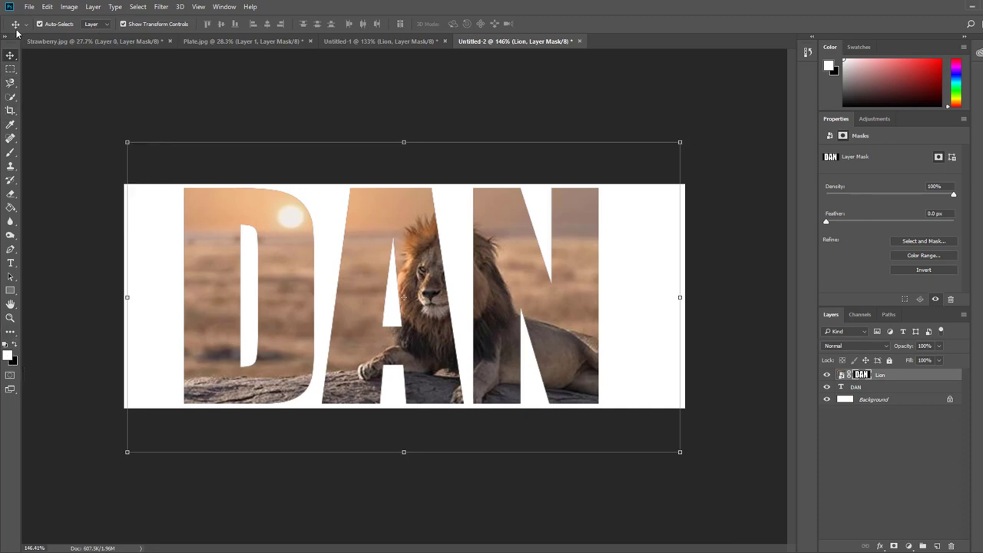
# Step: Paint white with a 150 px Soft Round brush along the lower edge of the Lion mask to reveal the rock and the lion's paws
pyautogui.click(11, 153)
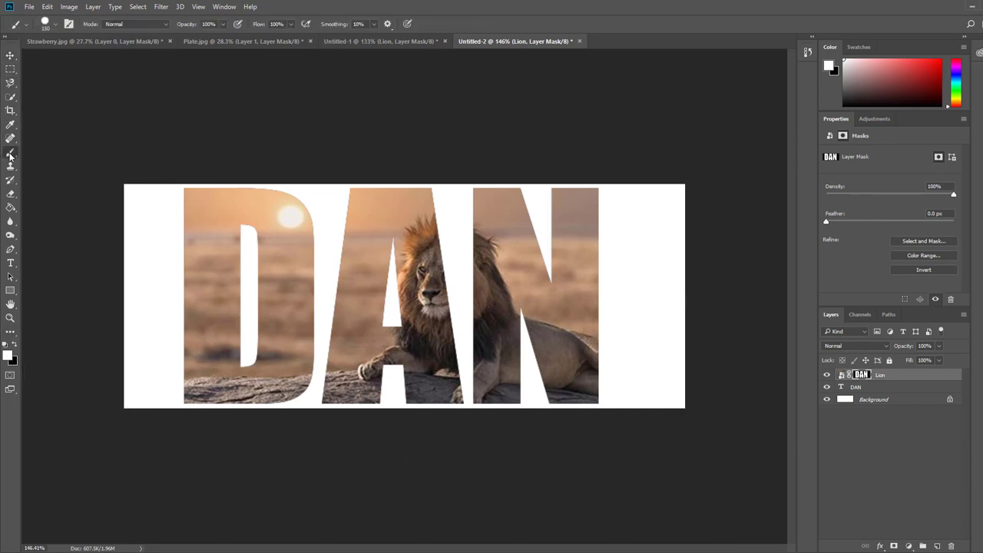
pyautogui.click(55, 25)
pyautogui.click(115, 149)
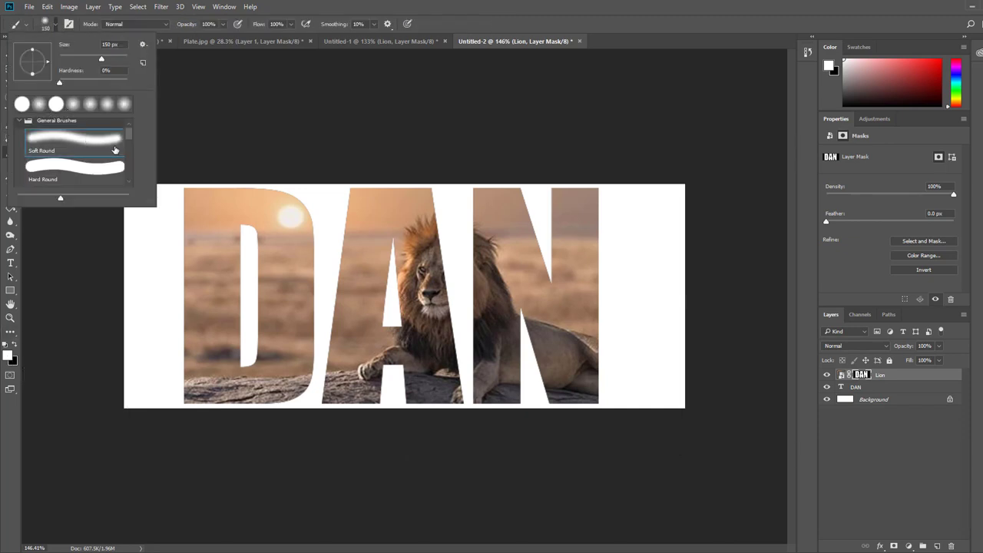
pyautogui.click(469, 7)
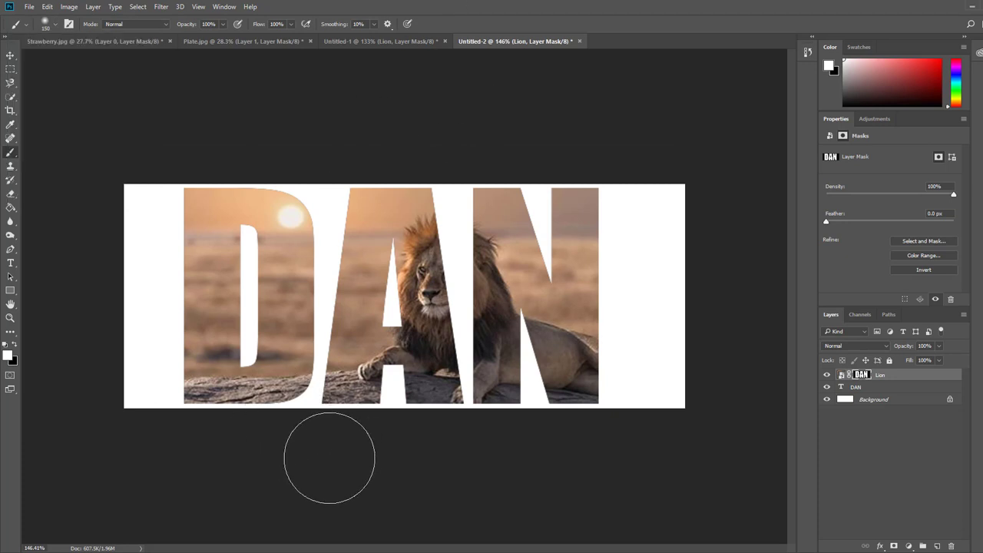
pyautogui.moveTo(599, 398)
pyautogui.mouseDown()
pyautogui.moveTo(676, 394)
pyautogui.moveTo(658, 383)
pyautogui.moveTo(640, 400)
pyautogui.moveTo(610, 390)
pyautogui.moveTo(430, 411)
pyautogui.moveTo(280, 403)
pyautogui.moveTo(105, 427)
pyautogui.mouseUp()
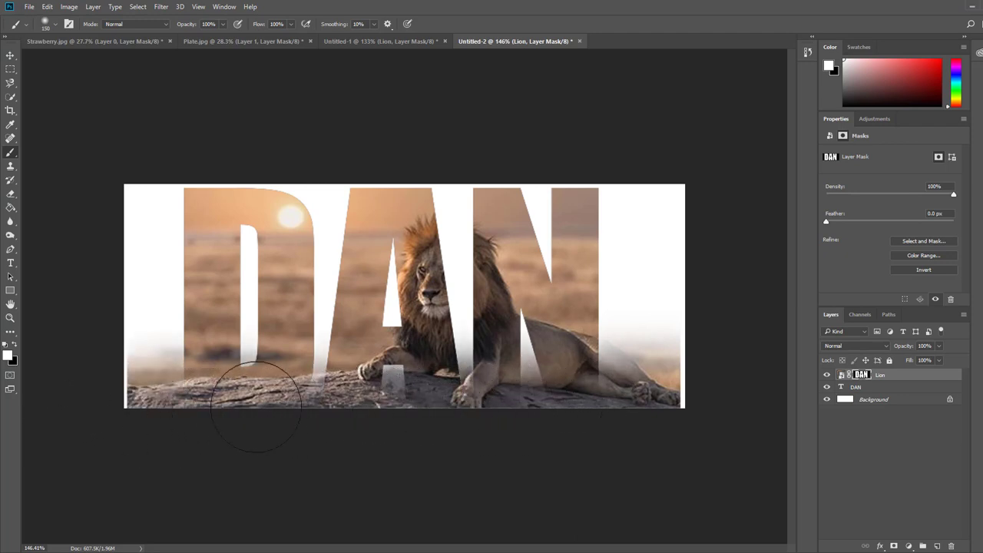
pyautogui.moveTo(453, 395)
pyautogui.mouseDown()
pyautogui.moveTo(668, 377)
pyautogui.moveTo(660, 388)
pyautogui.mouseUp()
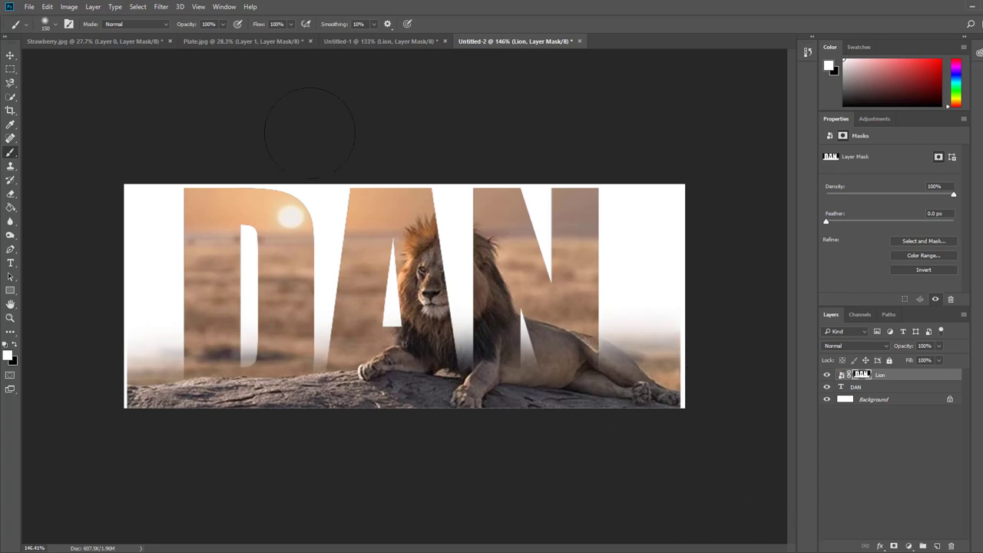
# Step: Check the shadowed example in Untitled-1 and add a Drop Shadow effect to the Lion layer in Untitled-2
pyautogui.click(373, 40)
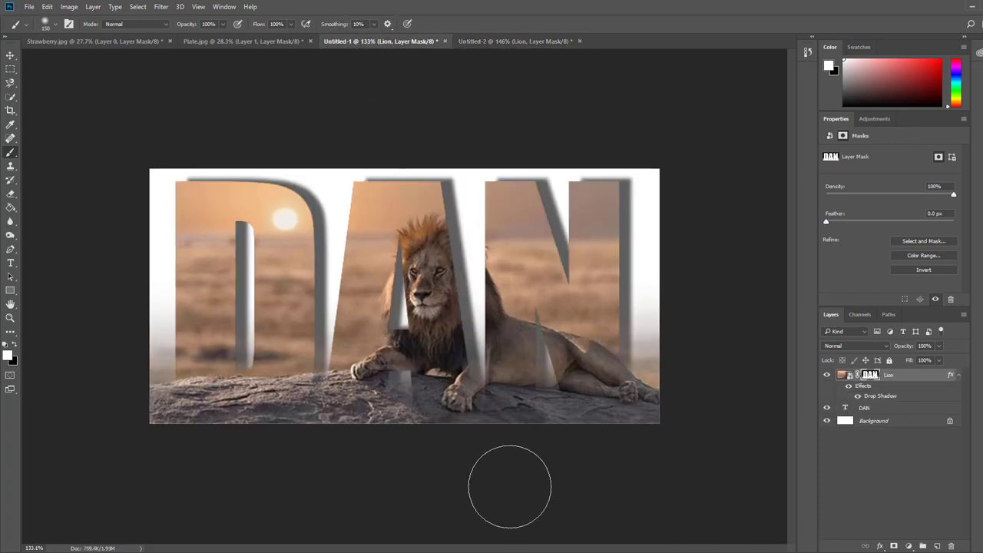
pyautogui.click(491, 43)
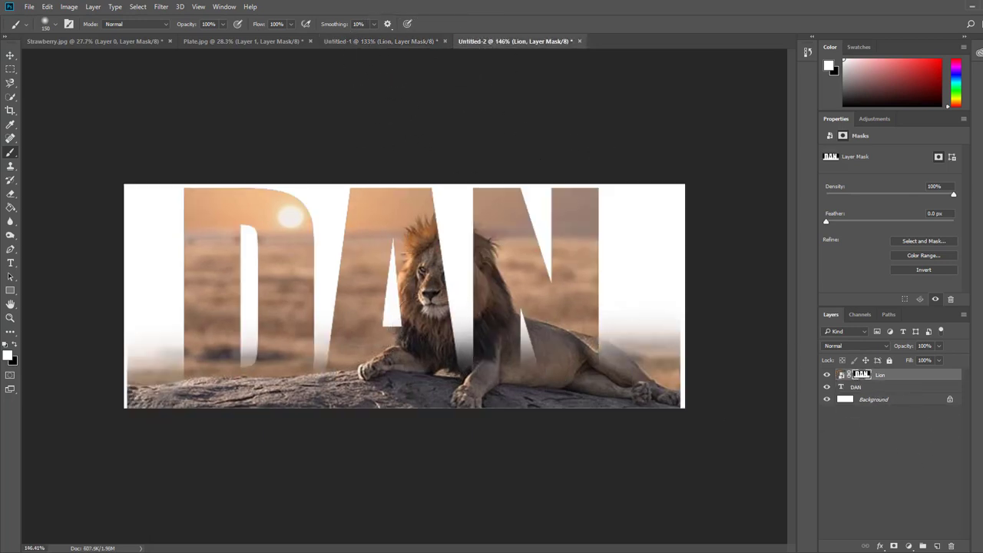
pyautogui.click(880, 546)
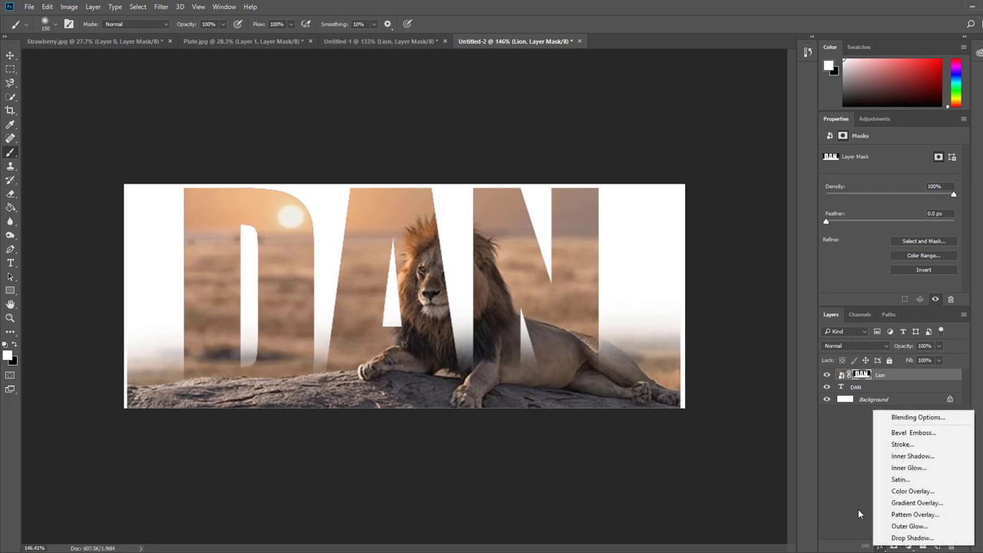
pyautogui.click(911, 419)
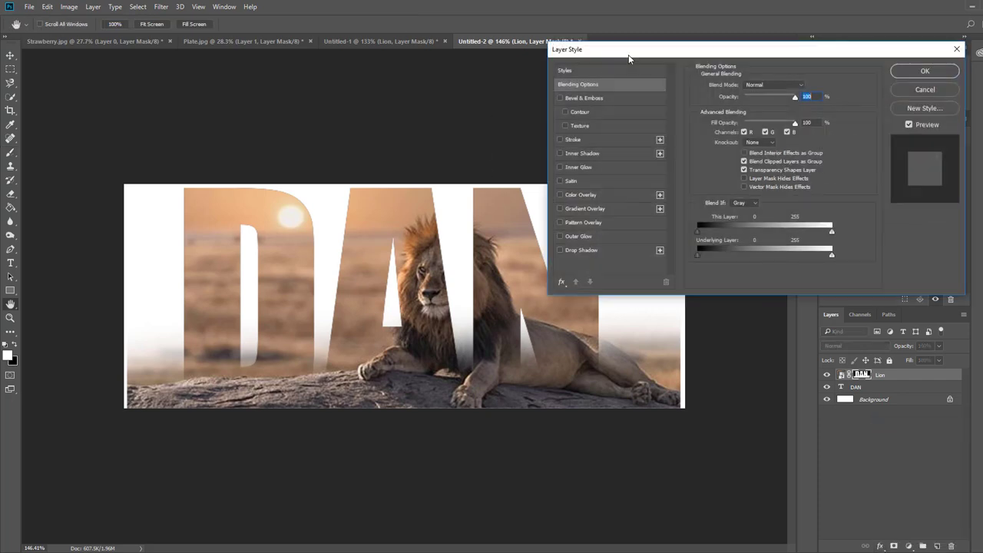
pyautogui.moveTo(629, 57); pyautogui.dragTo(670, 49)
pyautogui.click(603, 243)
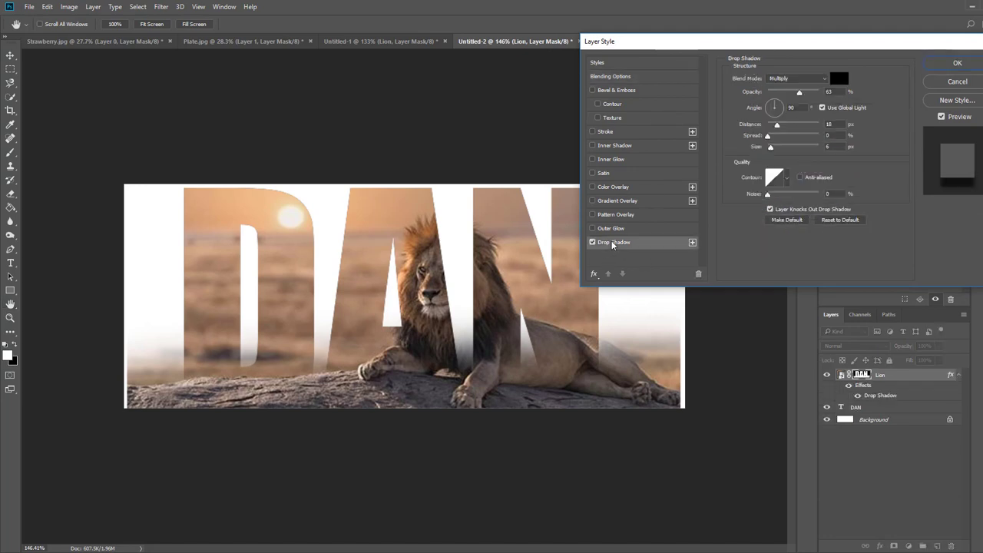
# Step: Set the Lion layer's drop shadow to a distance of 12 px and an angle of -175°, and apply it
pyautogui.moveTo(776, 124); pyautogui.dragTo(773, 125)
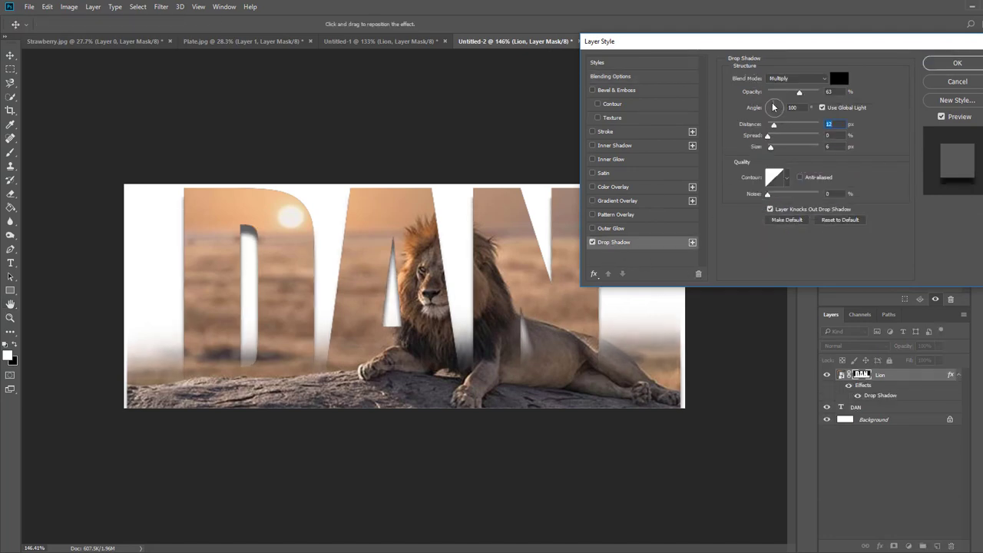
pyautogui.click(768, 110)
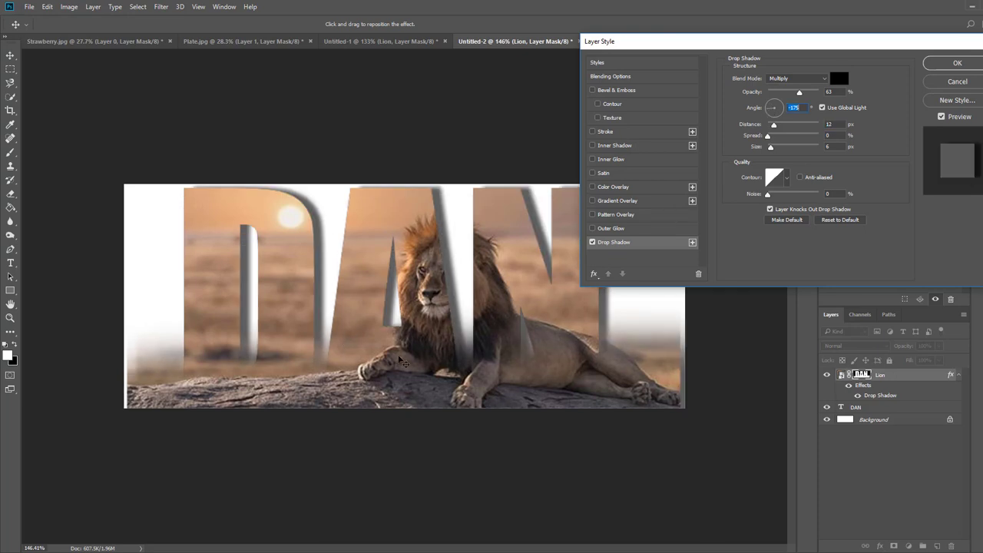
pyautogui.click(957, 63)
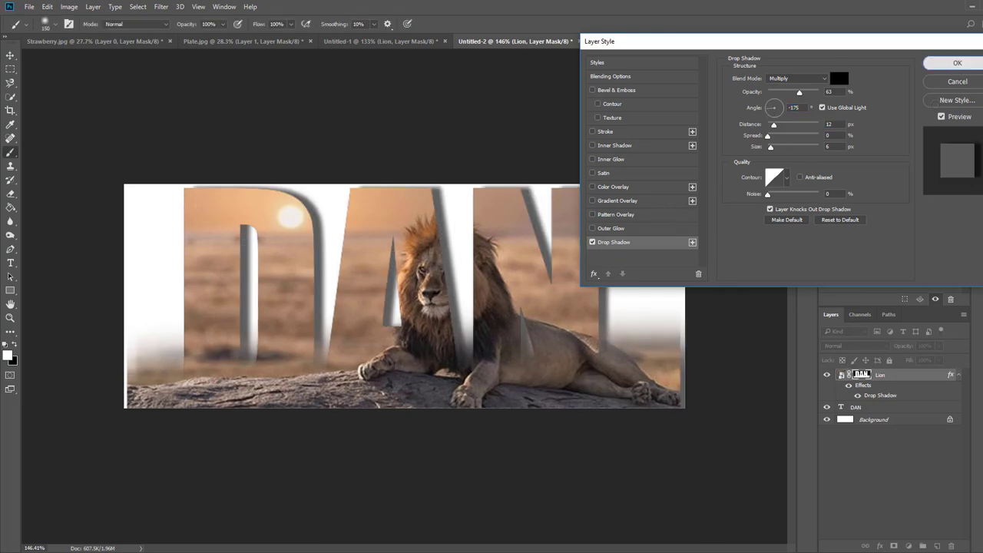